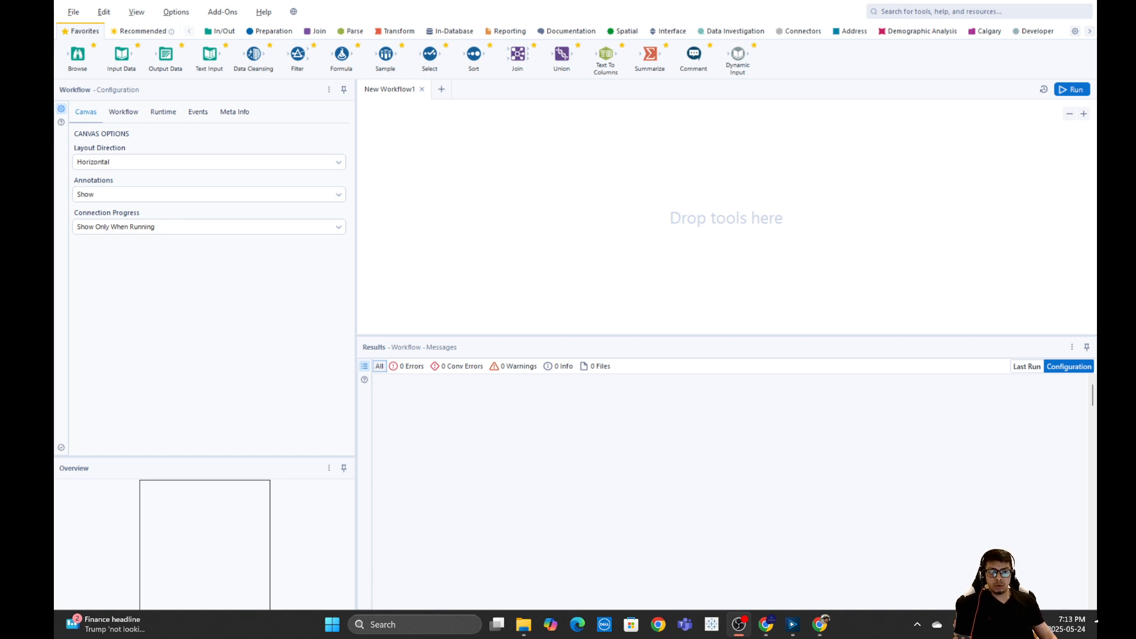
Switch to Chrome, maximize its window, and search Google for "sample superstore dataset".
{"action": "left_click", "coordinate": [765, 624]}
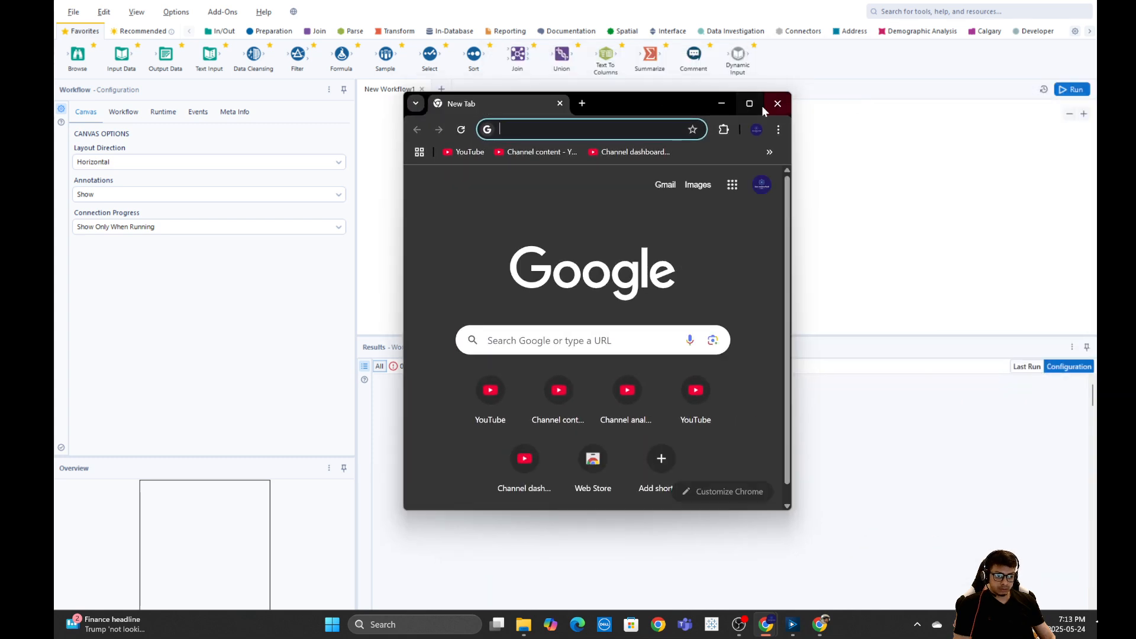
{"action": "left_click", "coordinate": [762, 105]}
{"action": "left_click", "coordinate": [260, 22]}
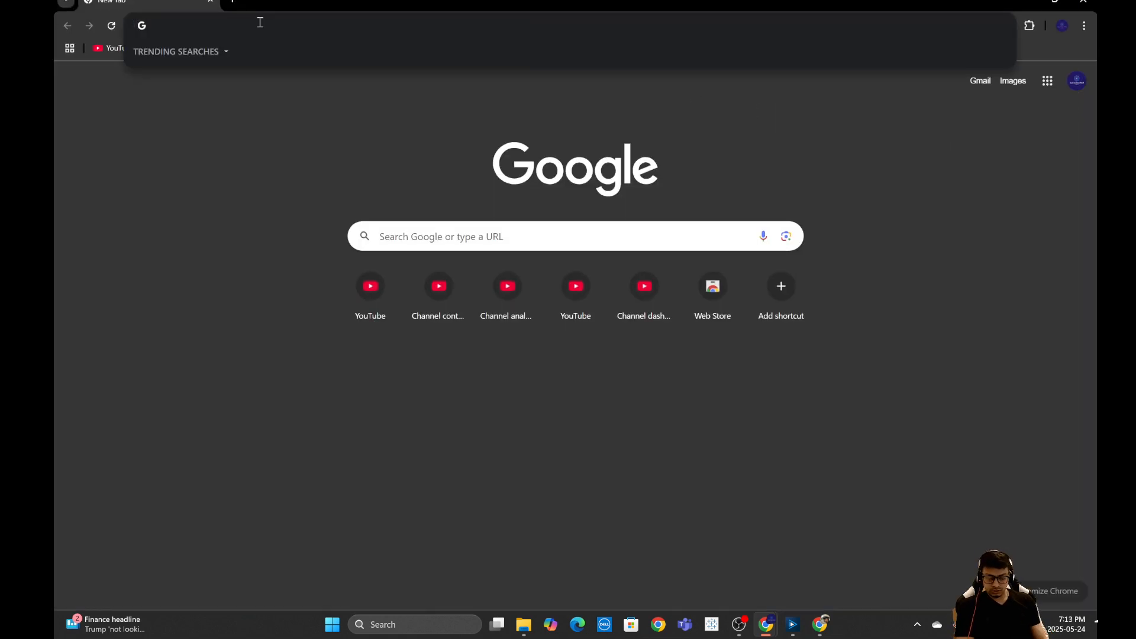
{"action": "type", "text": "sample s"}
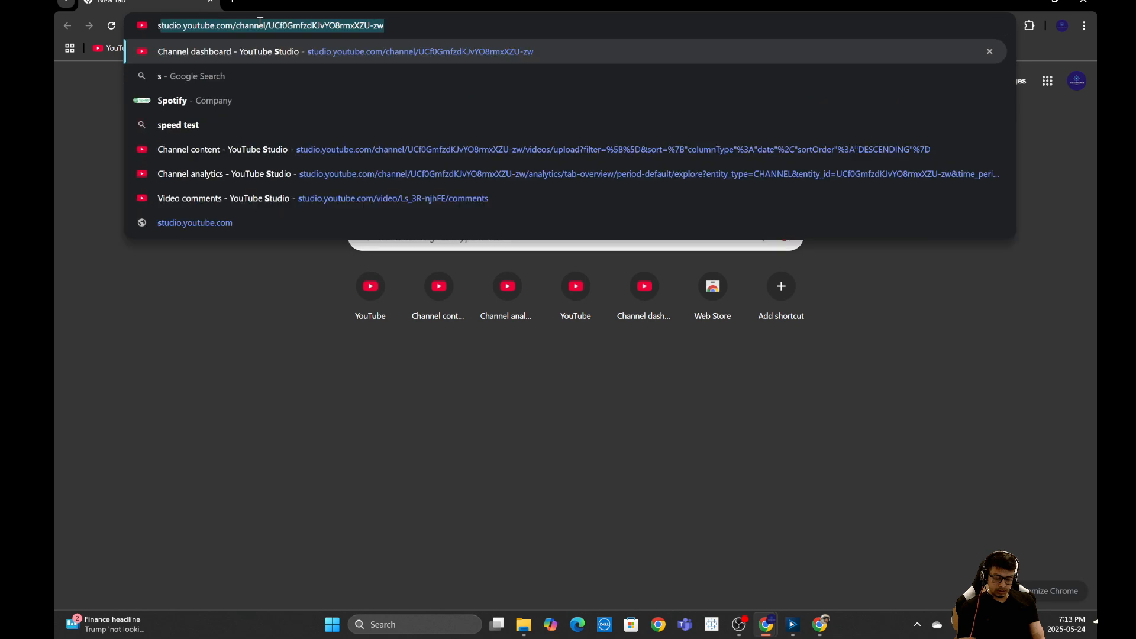
{"action": "type", "text": "up"}
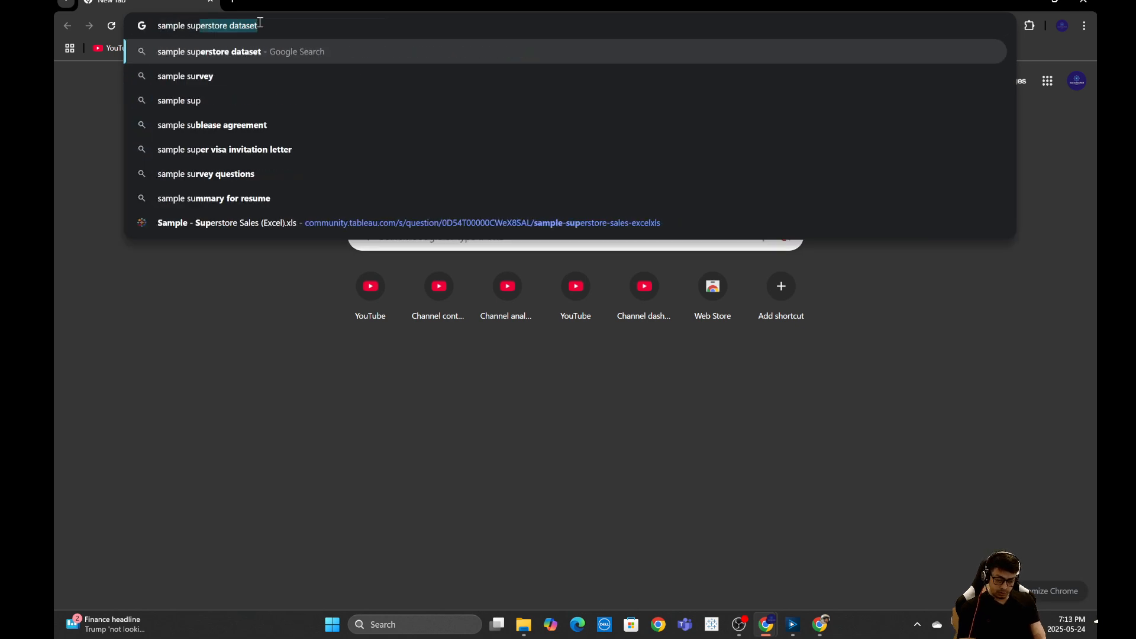
{"action": "type", "text": "er store "}
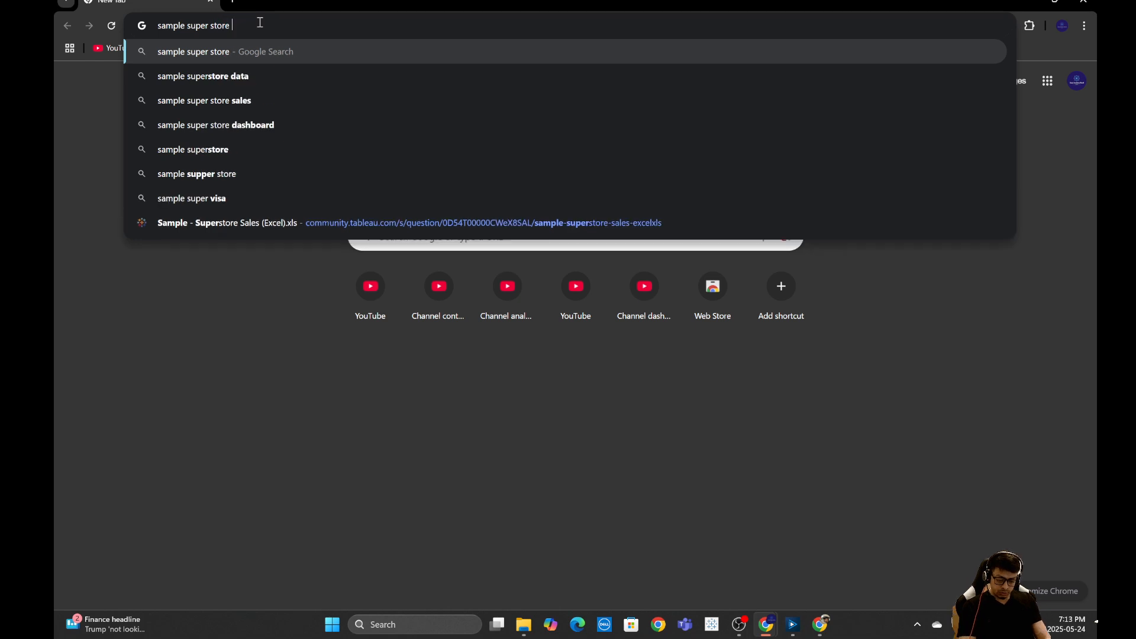
{"action": "type", "text": "datader"}
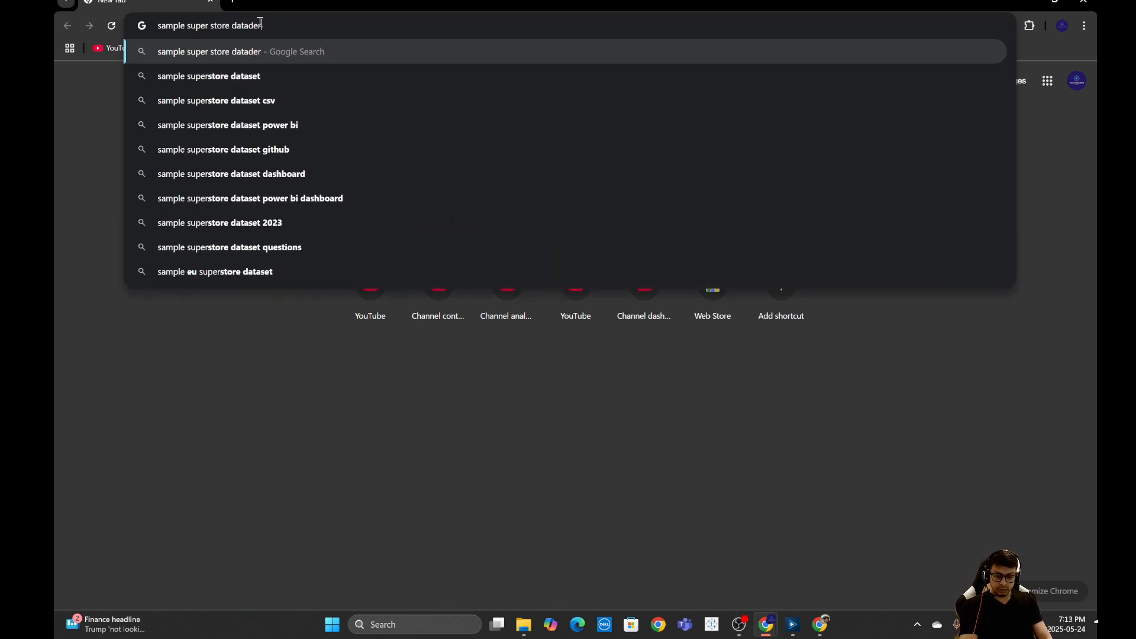
{"action": "key", "text": "BackSpace"}
{"action": "key", "text": "BackSpace"}
{"action": "key", "text": "BackSpace"}
{"action": "type", "text": "set"}
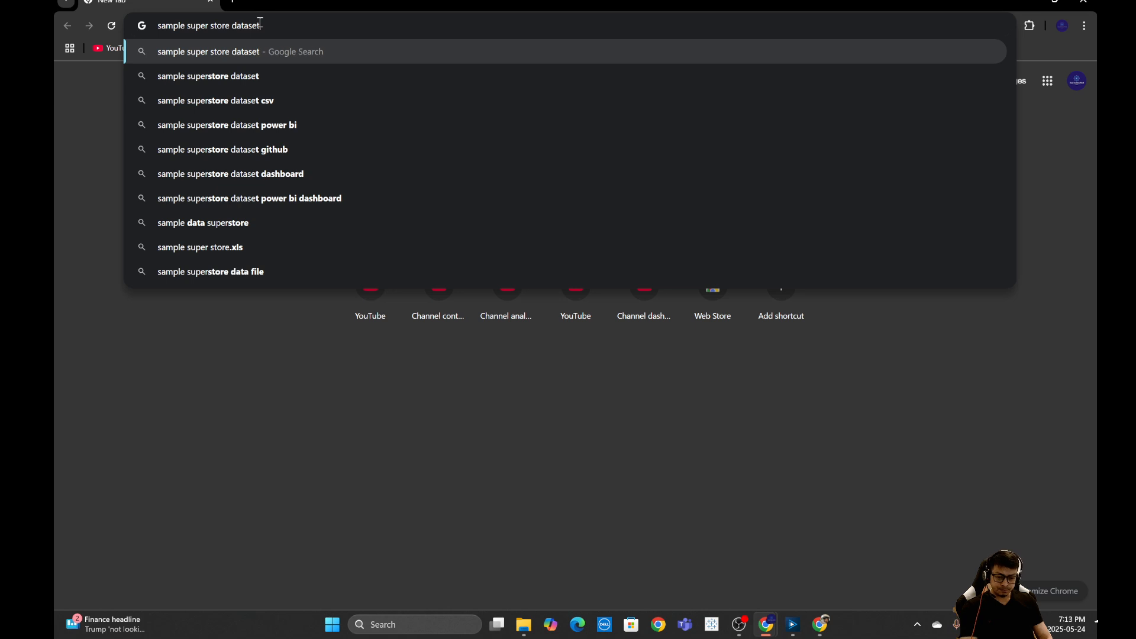
{"action": "key", "text": "Return"}
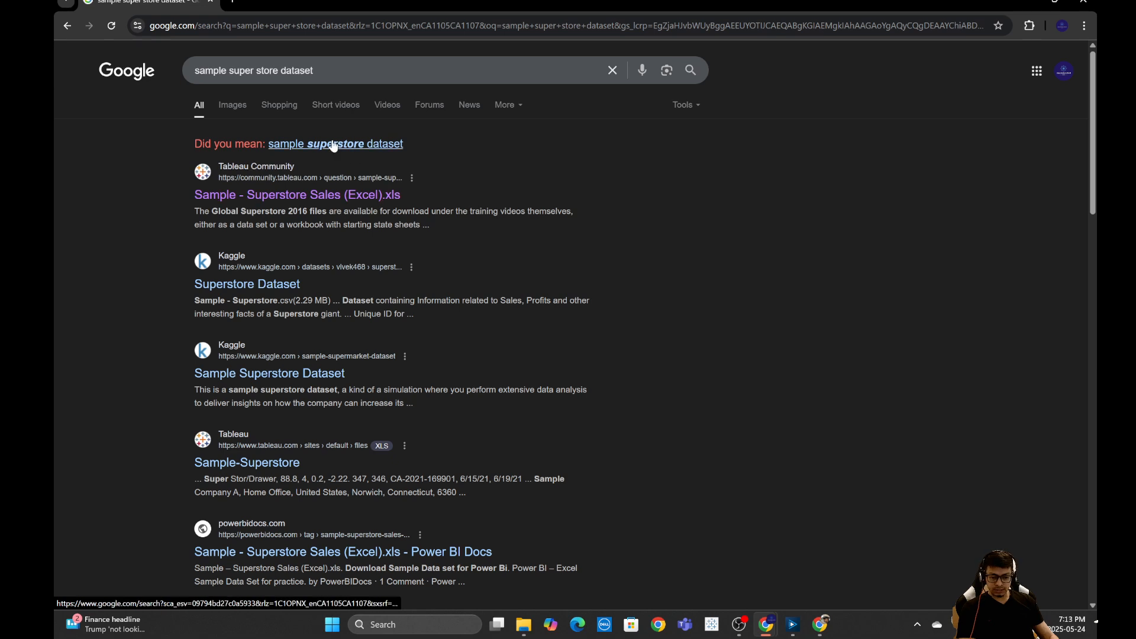
{"action": "left_click", "coordinate": [357, 151]}
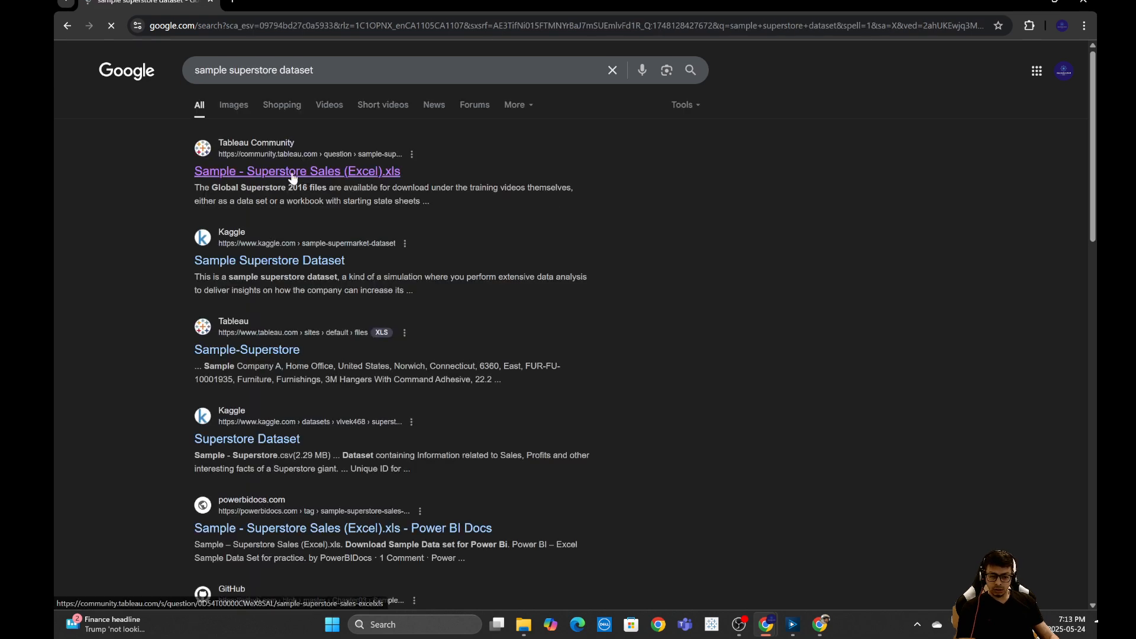
View the file download on the Tableau Community page for Sample - Superstore Sales (Excel).xls, then close the browser.
{"action": "left_click", "coordinate": [293, 179]}
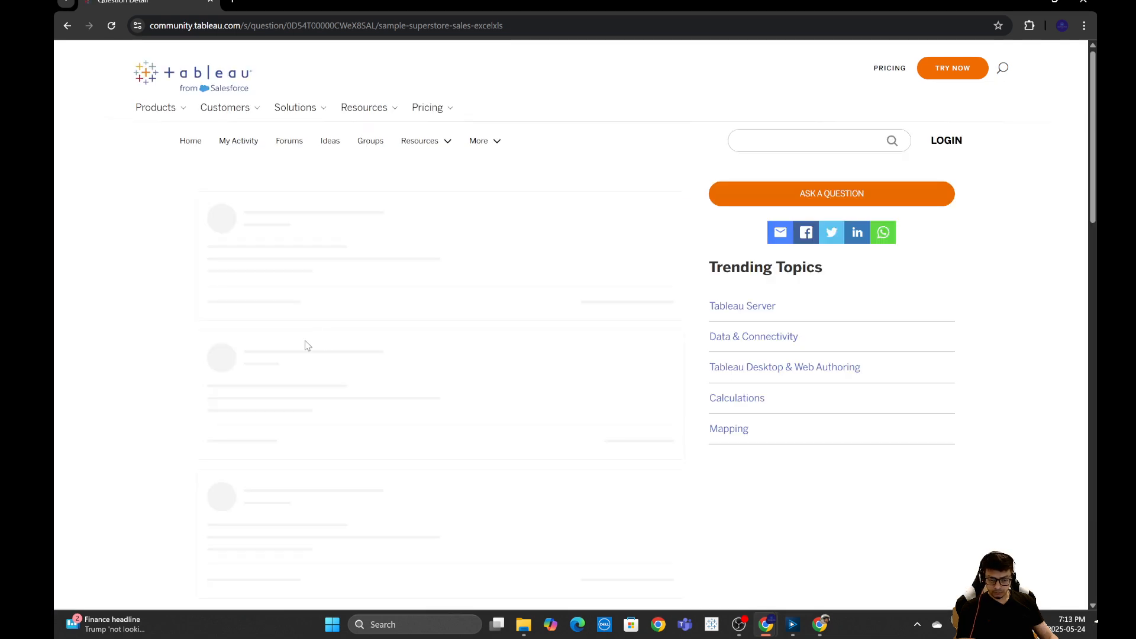
{"action": "scroll", "coordinate": [341, 349], "scroll_direction": "down", "scroll_amount": 2}
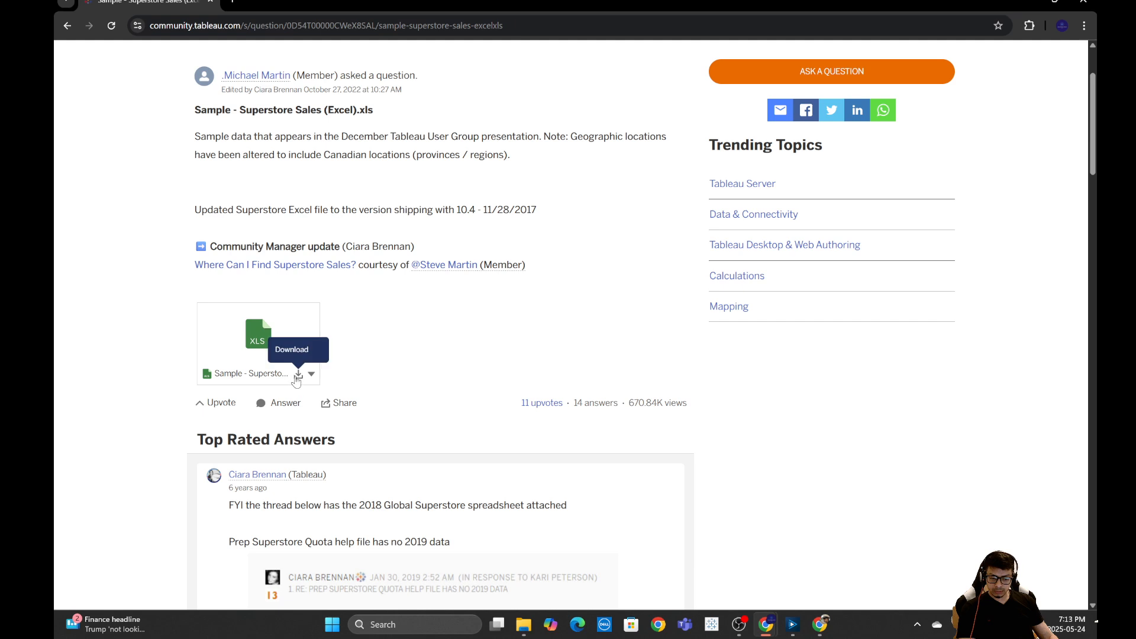
{"action": "left_click", "coordinate": [67, 25]}
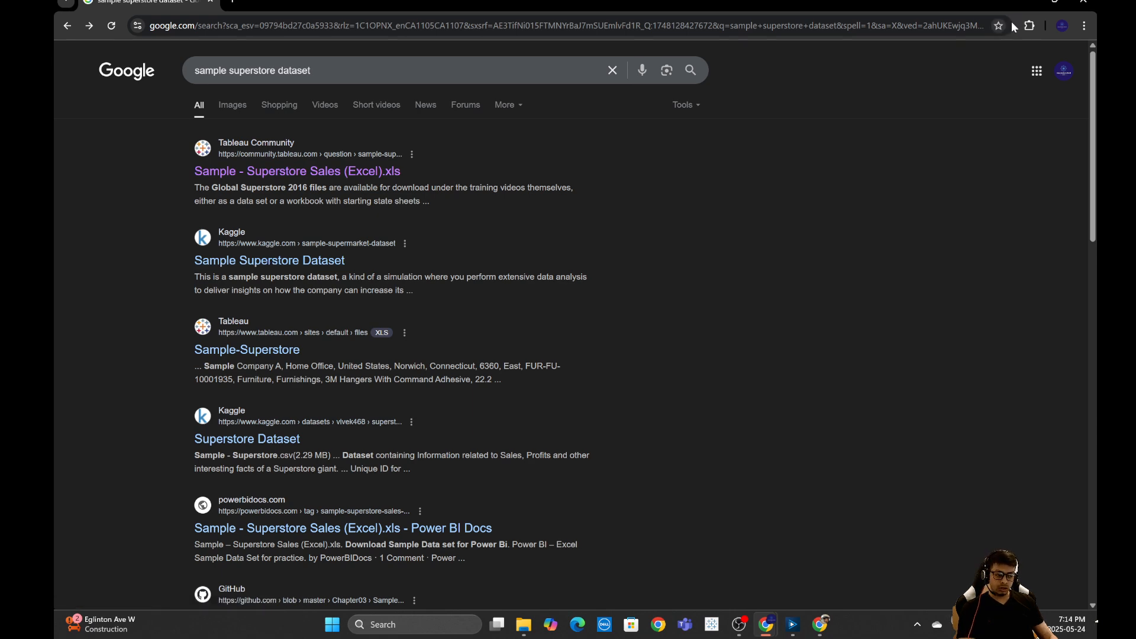
{"action": "left_click", "coordinate": [1081, 4]}
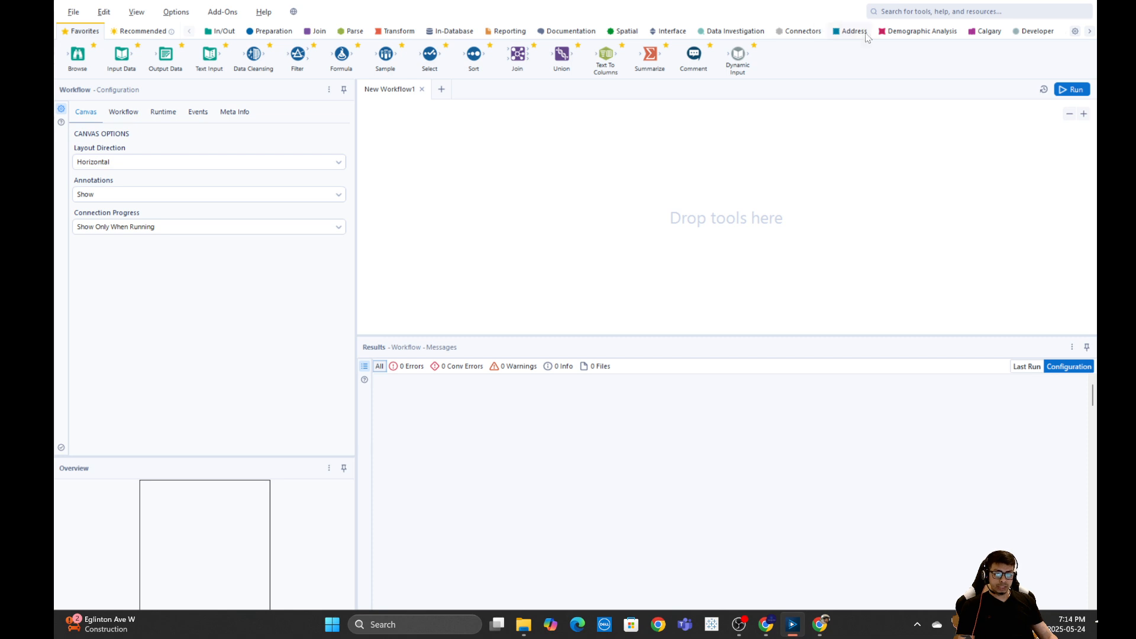
Find the Directory tool by searching for "dire" and place it on the empty workflow canvas.
{"action": "left_click", "coordinate": [901, 12]}
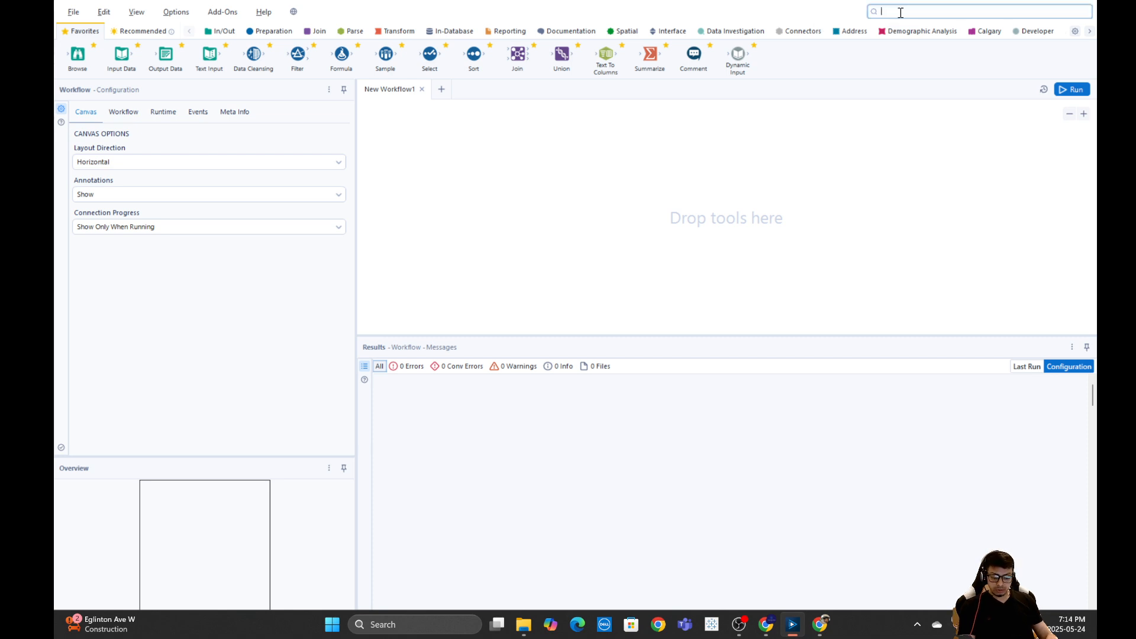
{"action": "type", "text": "dire"}
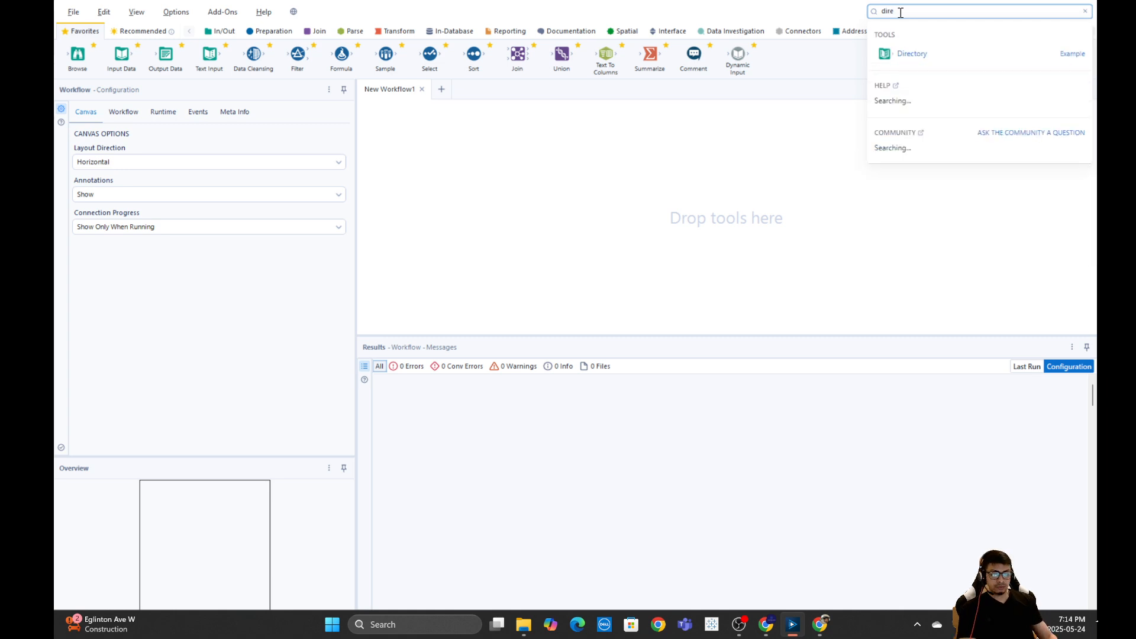
{"action": "left_click_drag", "start_coordinate": [913, 13], "coordinate": [787, 16]}
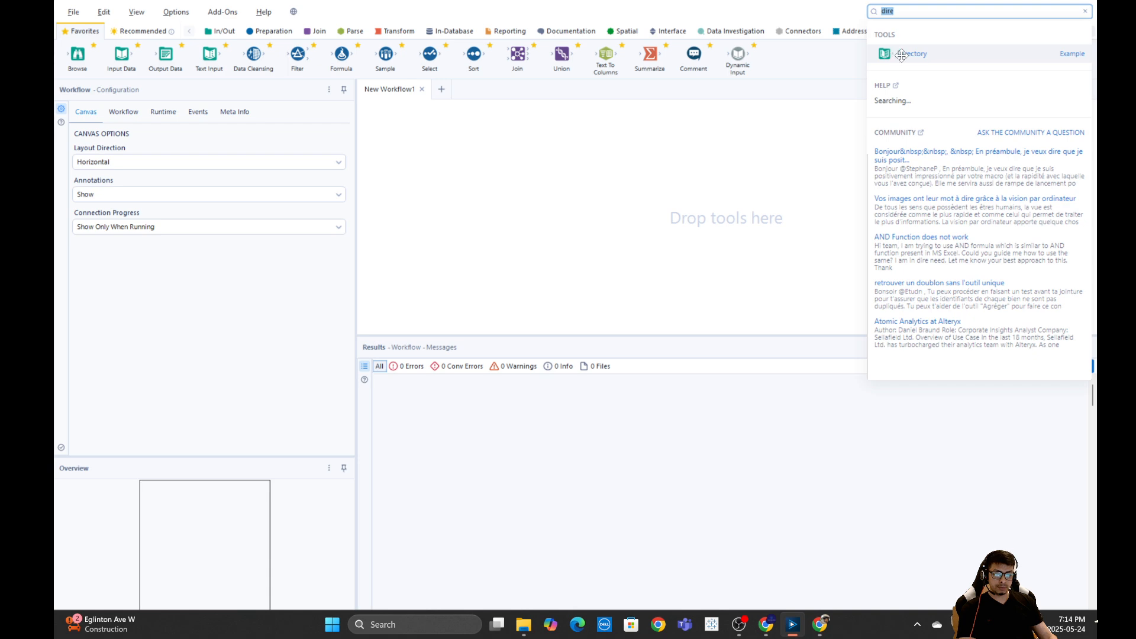
{"action": "left_click_drag", "start_coordinate": [901, 55], "coordinate": [416, 190]}
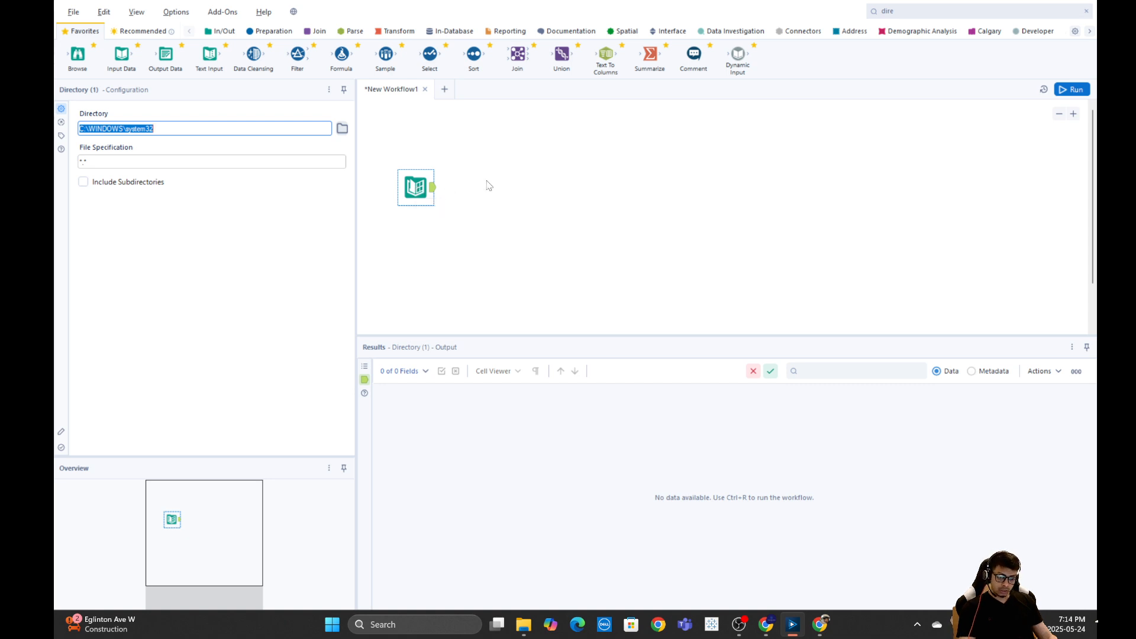
{"action": "left_click", "coordinate": [414, 191]}
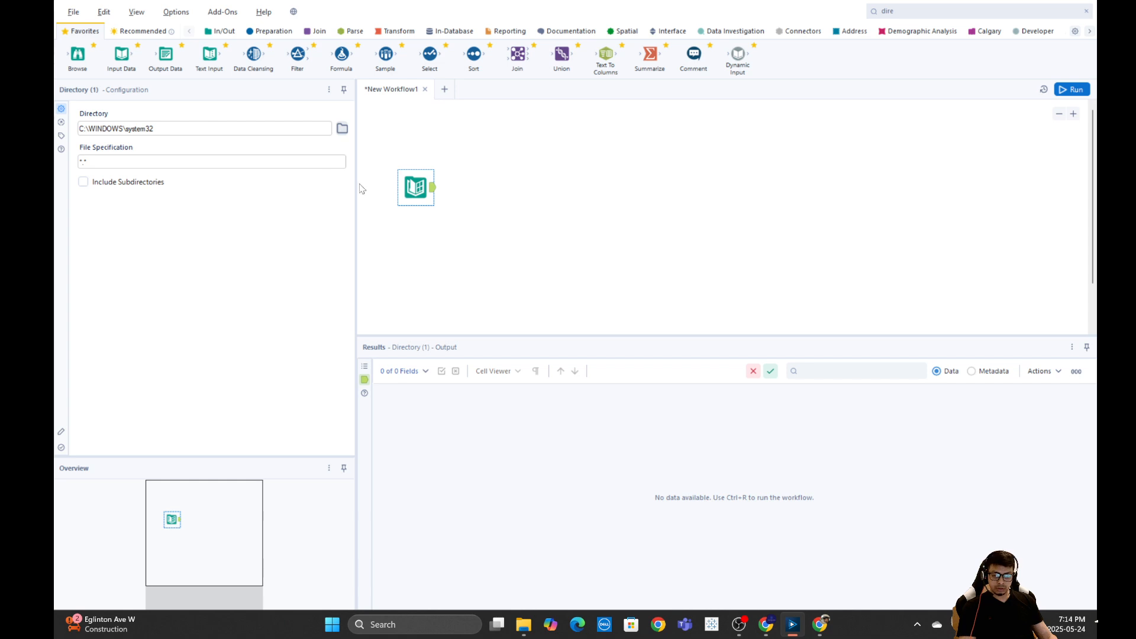
Set the Directory tool's folder to Split, inside Data for Altertx Tutorial in Downloads.
{"action": "left_click", "coordinate": [342, 129]}
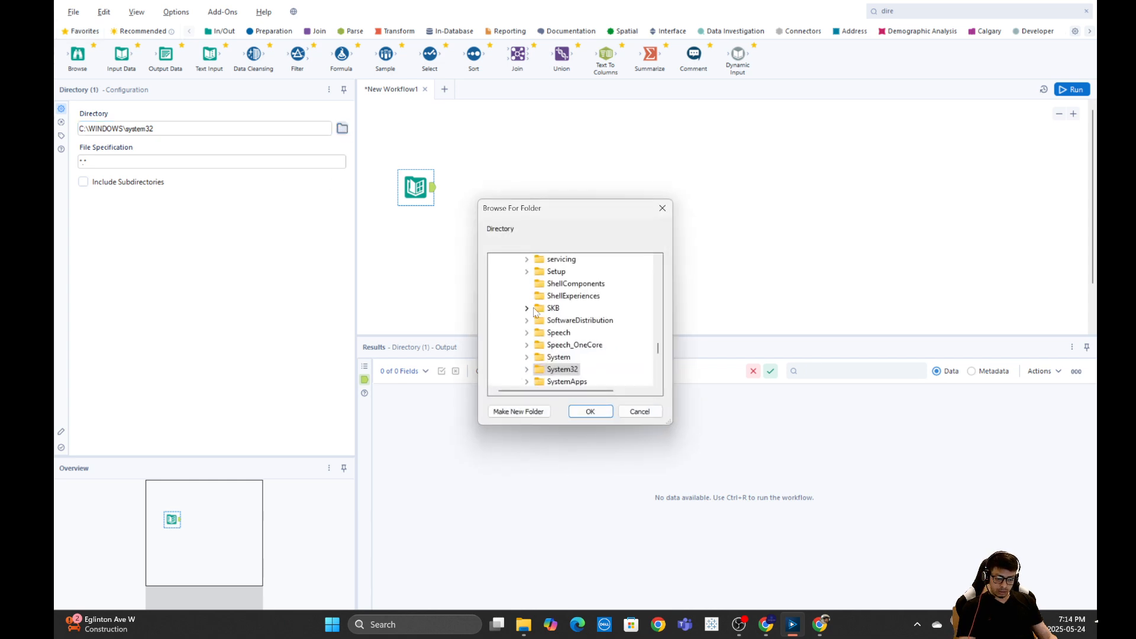
{"action": "scroll", "coordinate": [571, 326], "scroll_direction": "down", "scroll_amount": 2}
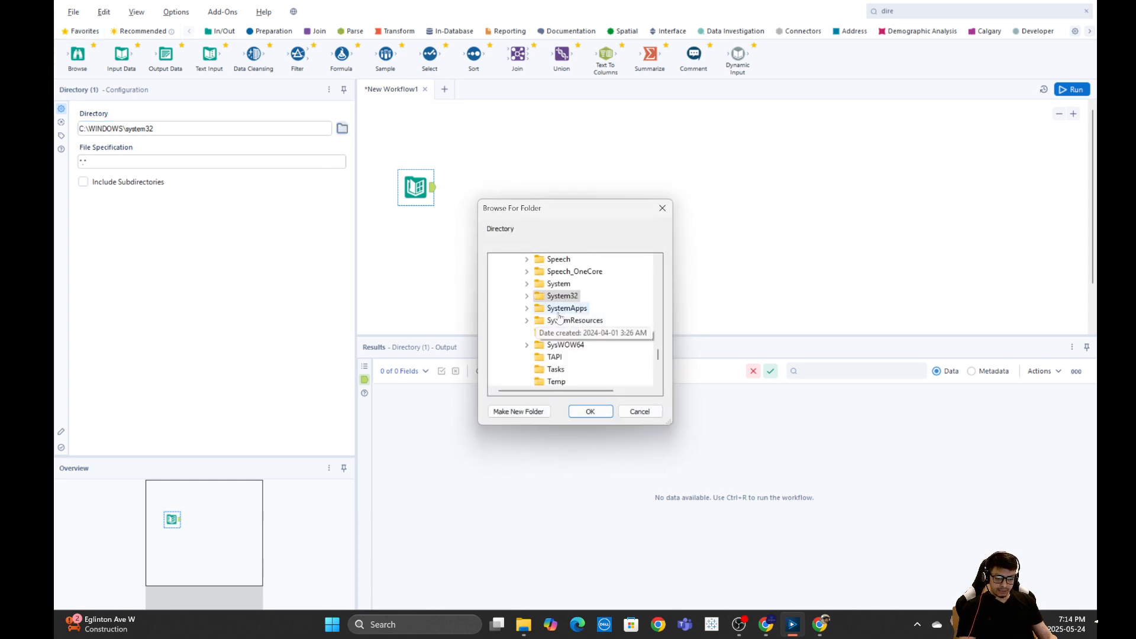
{"action": "scroll", "coordinate": [545, 343], "scroll_direction": "down", "scroll_amount": 5}
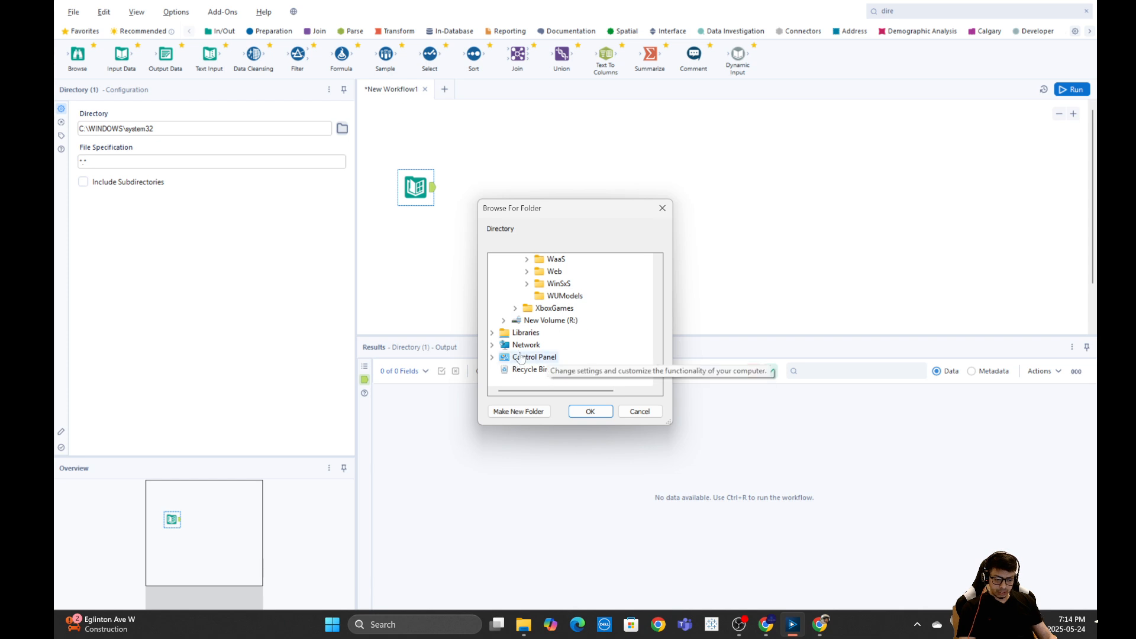
{"action": "scroll", "coordinate": [532, 344], "scroll_direction": "up", "scroll_amount": 20}
{"action": "scroll", "coordinate": [575, 312], "scroll_direction": "up", "scroll_amount": 20}
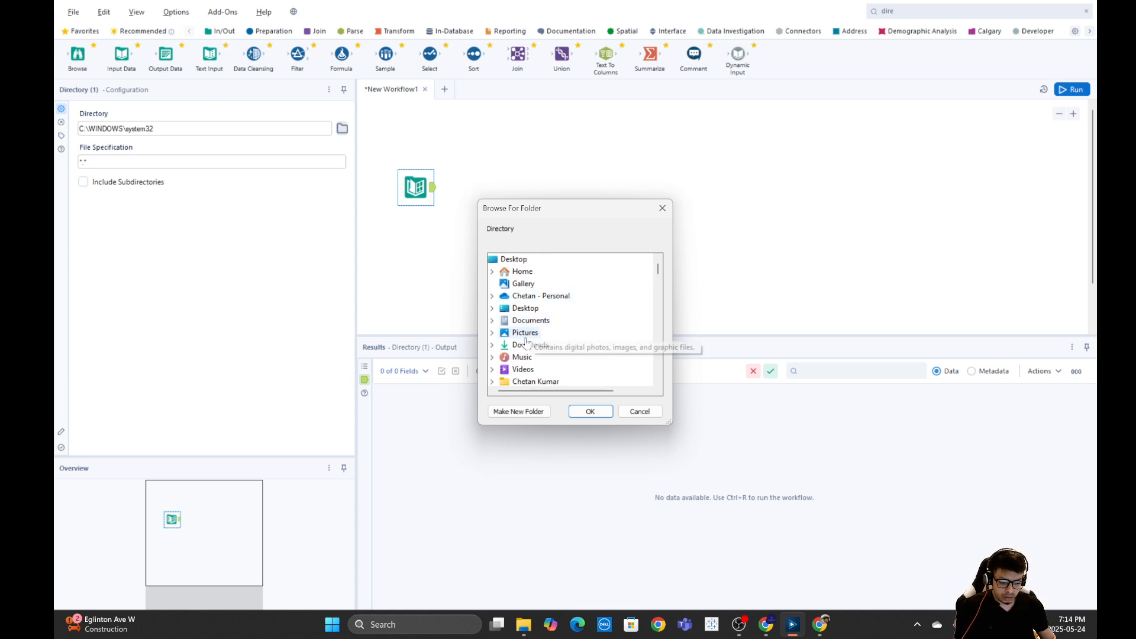
{"action": "double_click", "coordinate": [530, 344]}
{"action": "scroll", "coordinate": [526, 358], "scroll_direction": "down", "scroll_amount": 1}
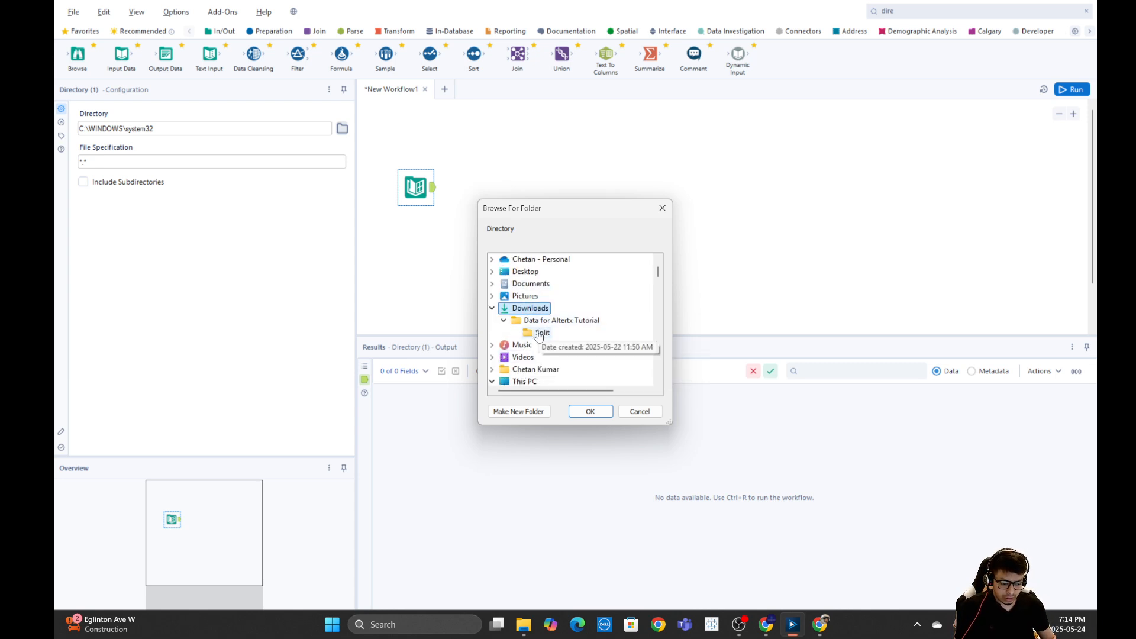
{"action": "left_click", "coordinate": [541, 333]}
{"action": "left_click", "coordinate": [588, 411]}
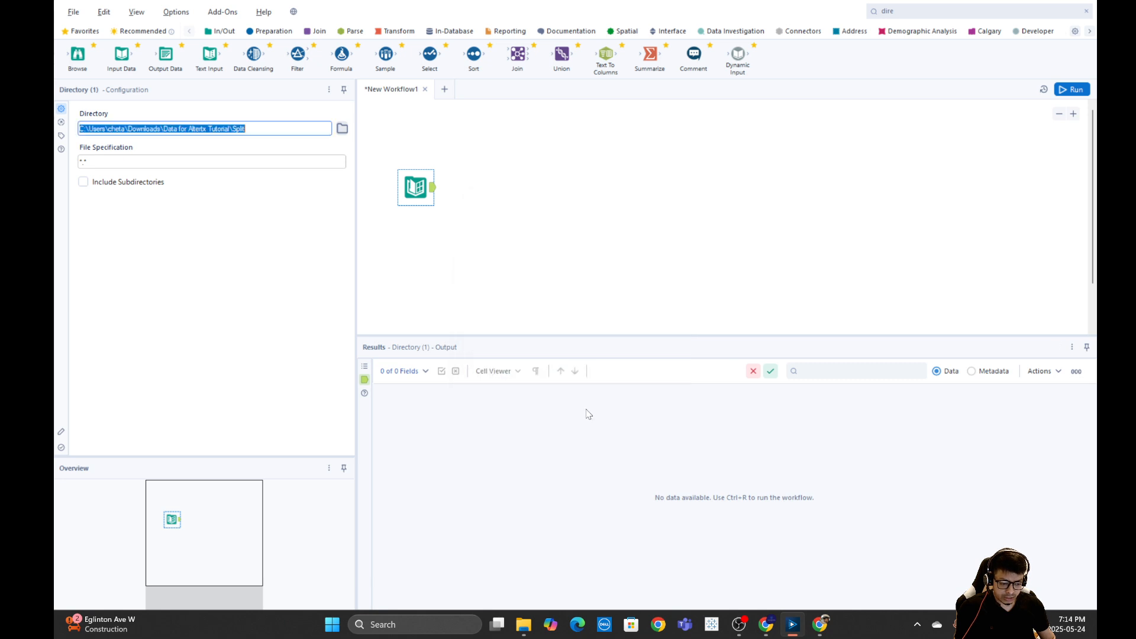
Review the Directory tool's folder path and its *.* file specification.
{"action": "left_click", "coordinate": [94, 164]}
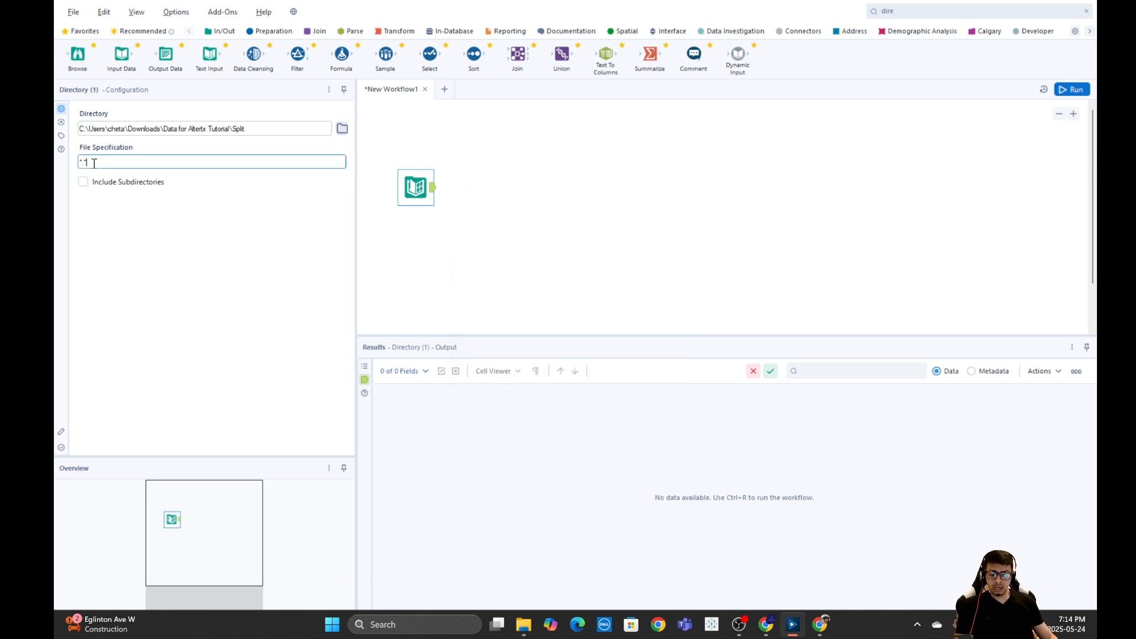
{"action": "left_click", "coordinate": [265, 128]}
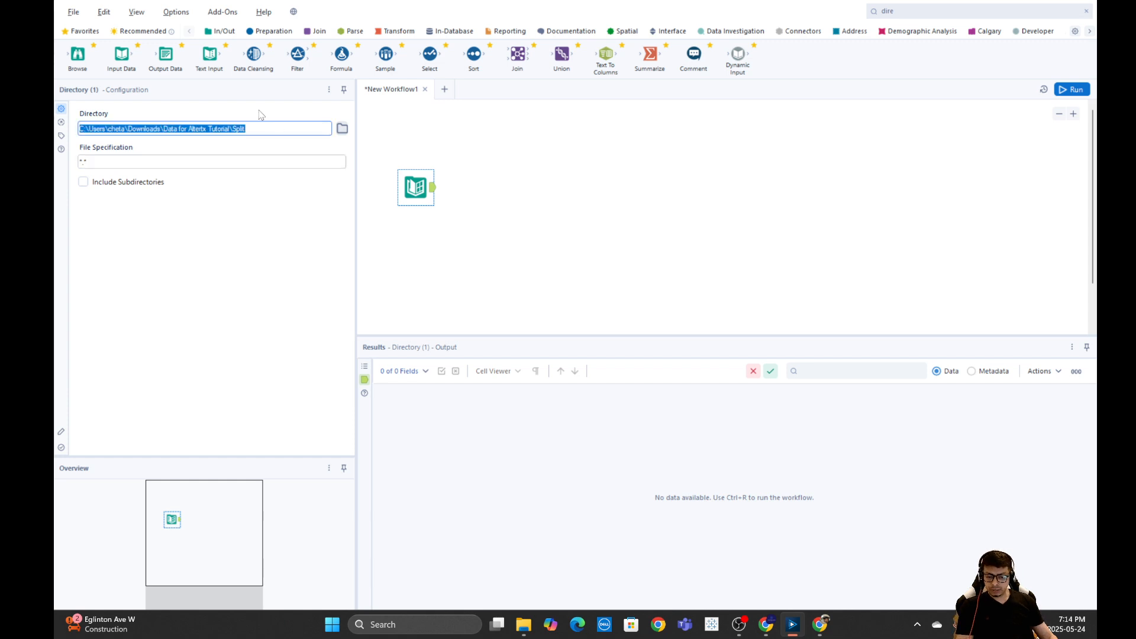
{"action": "left_click_drag", "start_coordinate": [264, 128], "coordinate": [73, 130]}
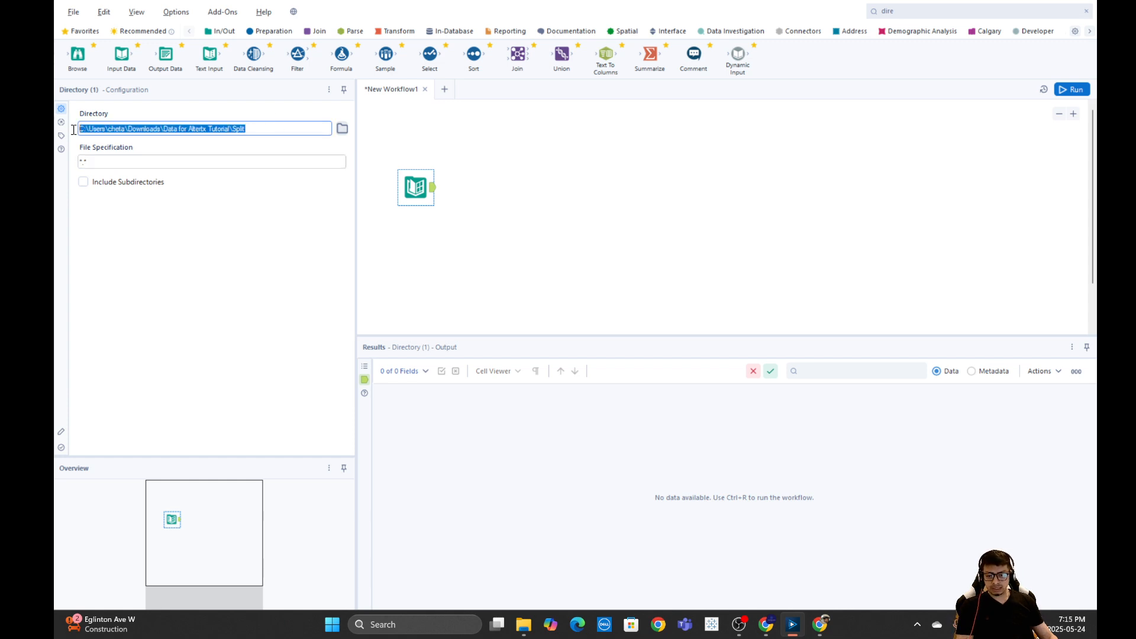
{"action": "left_click", "coordinate": [264, 128]}
{"action": "left_click", "coordinate": [108, 161]}
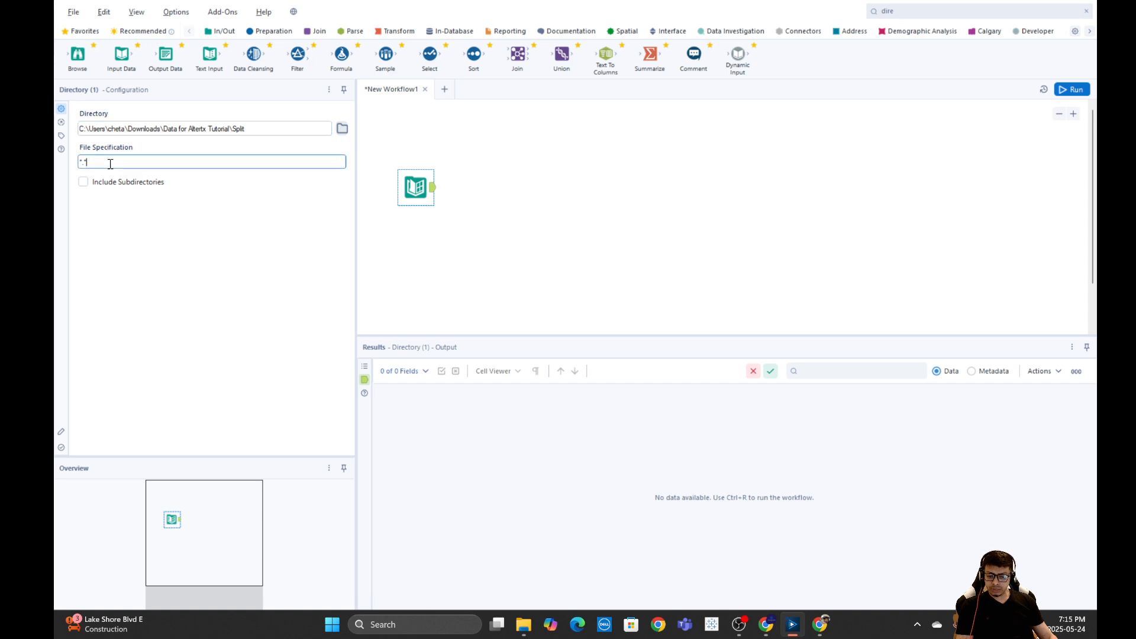
{"action": "key", "text": "ctrl+a"}
{"action": "left_click_drag", "start_coordinate": [88, 163], "coordinate": [55, 159]}
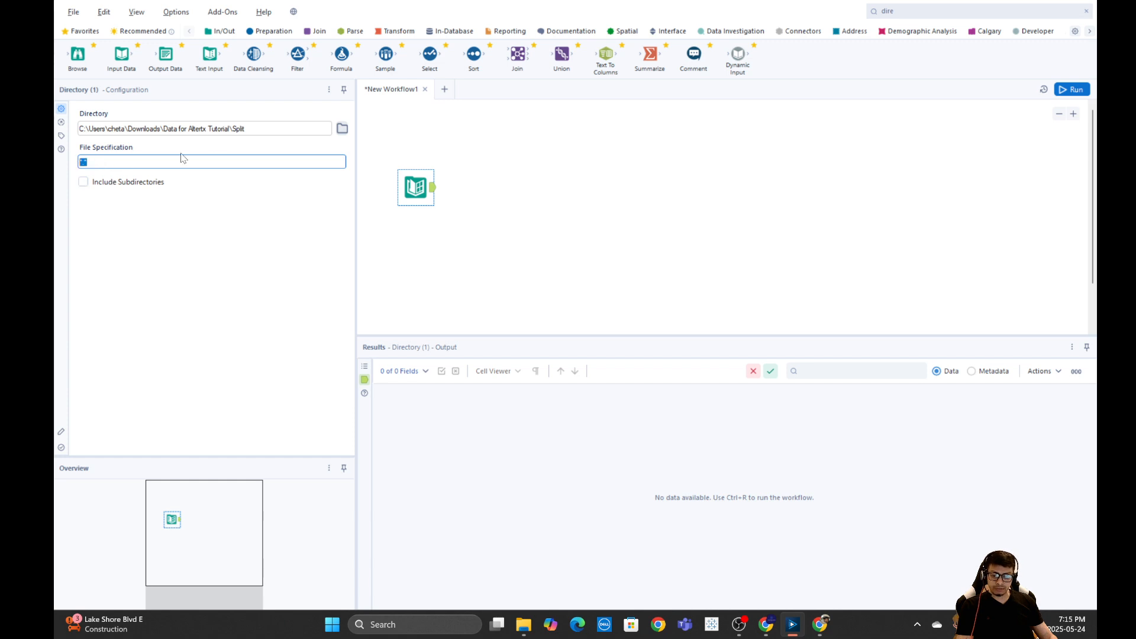
Run the workflow, display the Directory tool's output, and widen the FullPath column to show the complete file paths.
{"action": "left_click", "coordinate": [491, 155]}
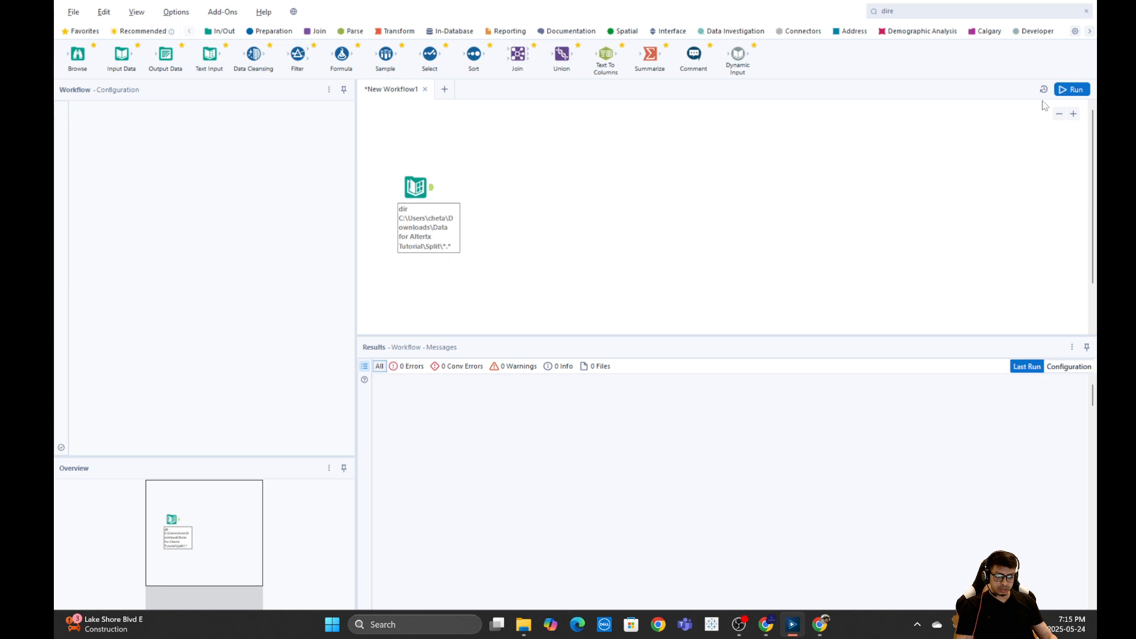
{"action": "left_click", "coordinate": [1070, 89]}
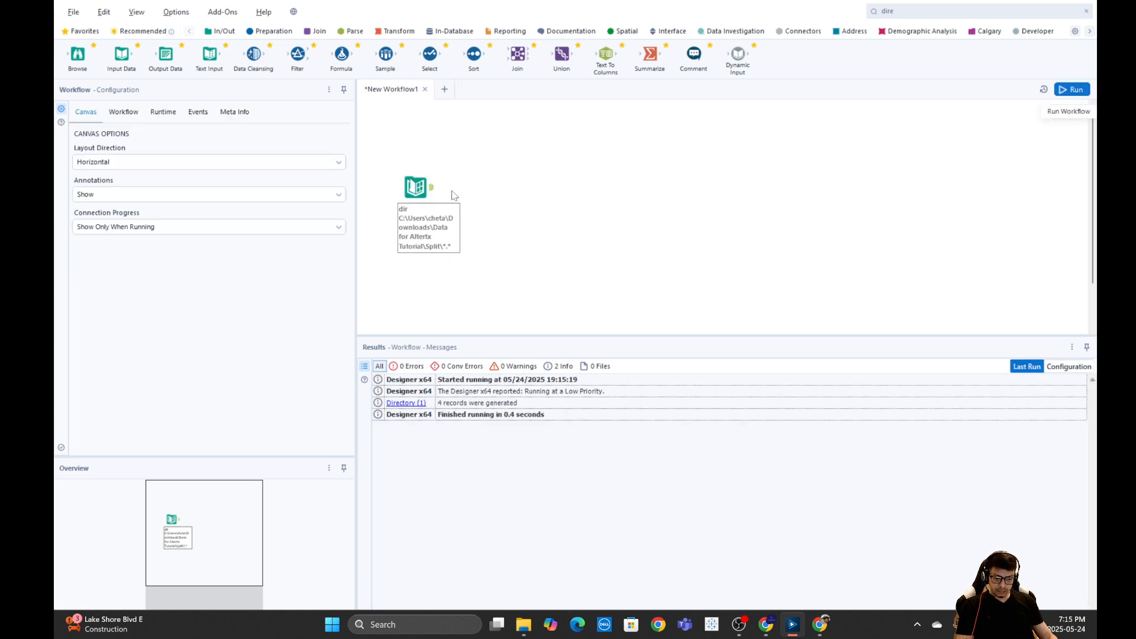
{"action": "left_click", "coordinate": [430, 190]}
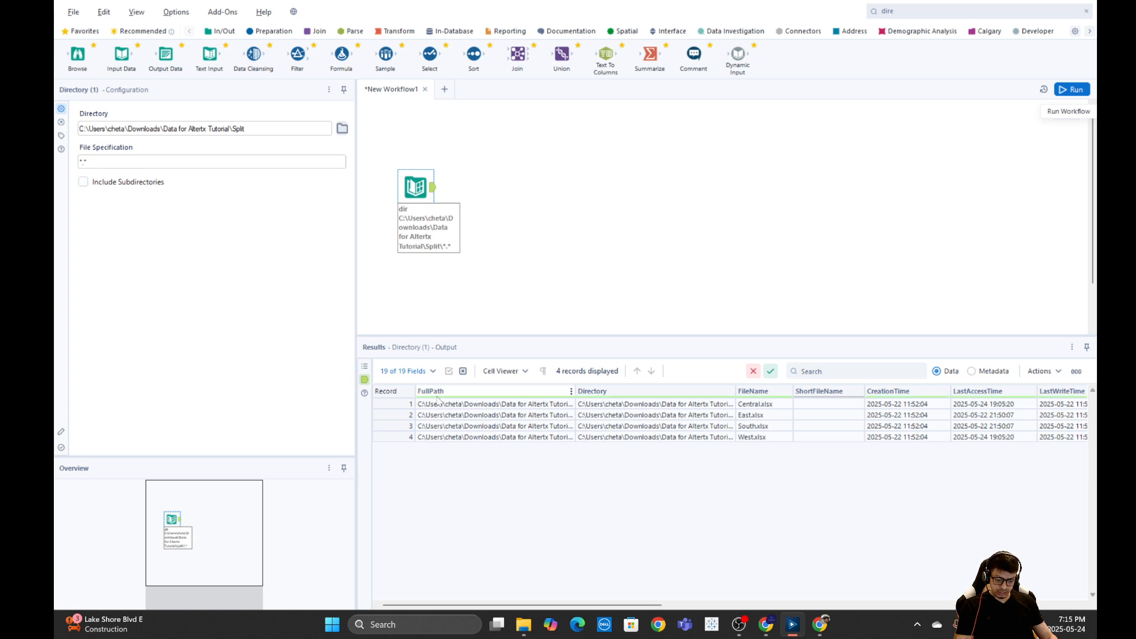
{"action": "left_click_drag", "start_coordinate": [573, 391], "coordinate": [728, 392]}
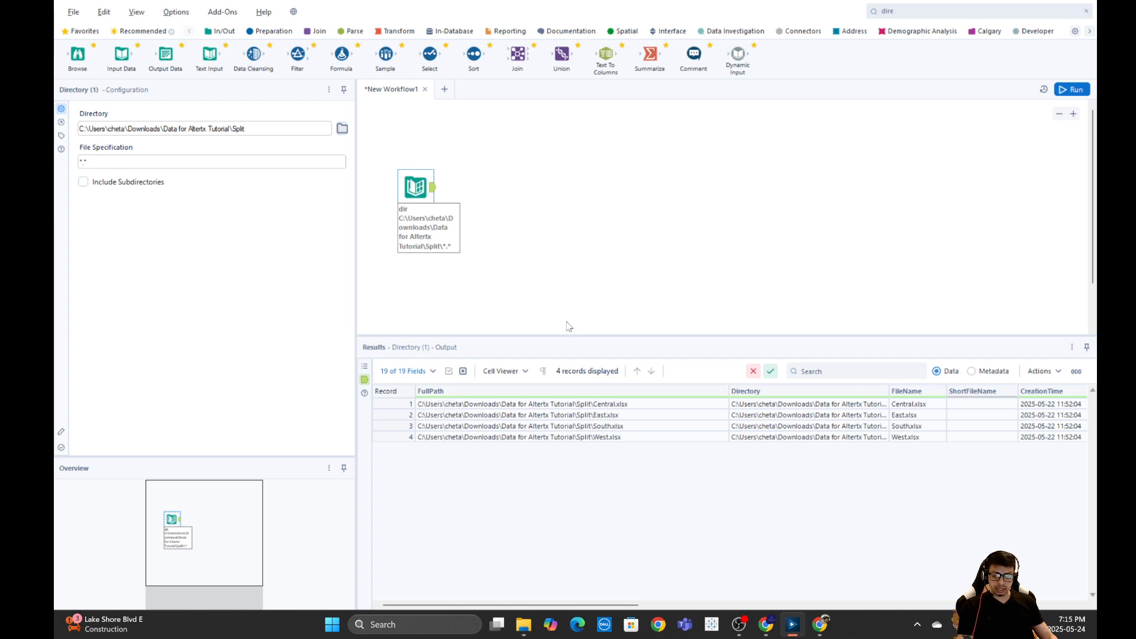
Find the Dynamic Input tool by searching for "dy" and connect it after the Directory tool.
{"action": "left_click", "coordinate": [901, 12]}
{"action": "key", "text": "BackSpace"}
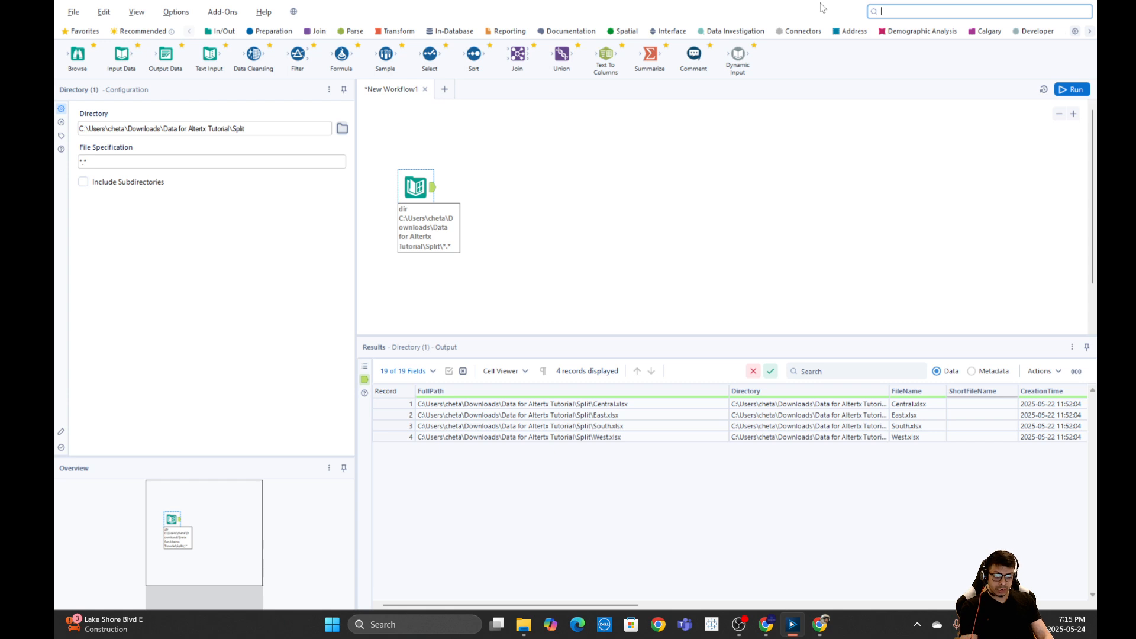
{"action": "type", "text": "dy"}
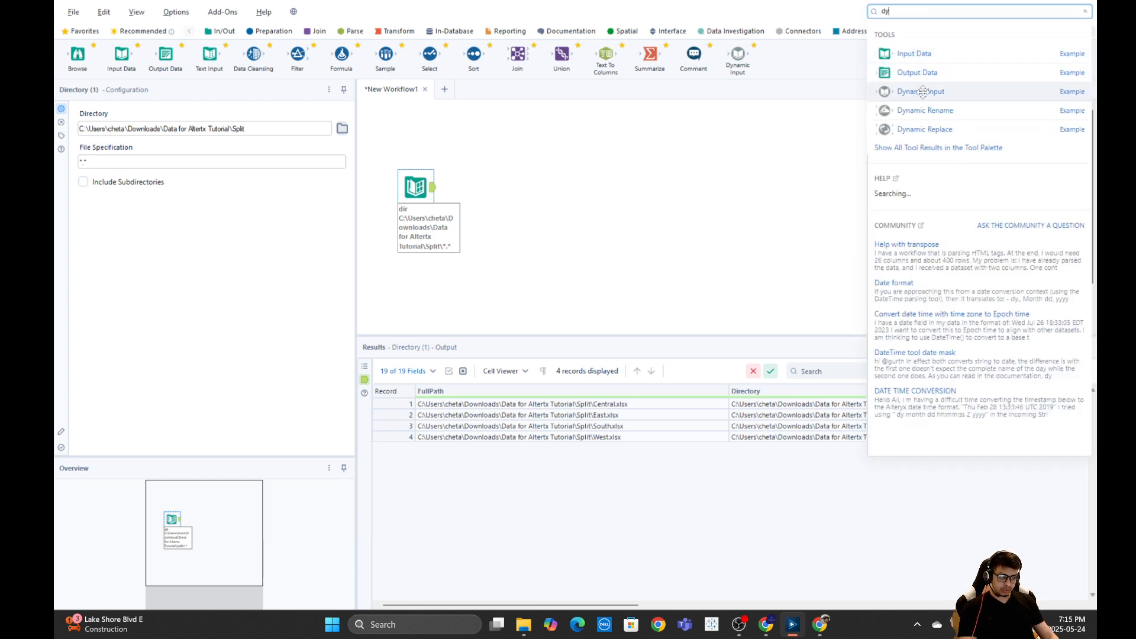
{"action": "left_click_drag", "start_coordinate": [921, 88], "coordinate": [473, 186]}
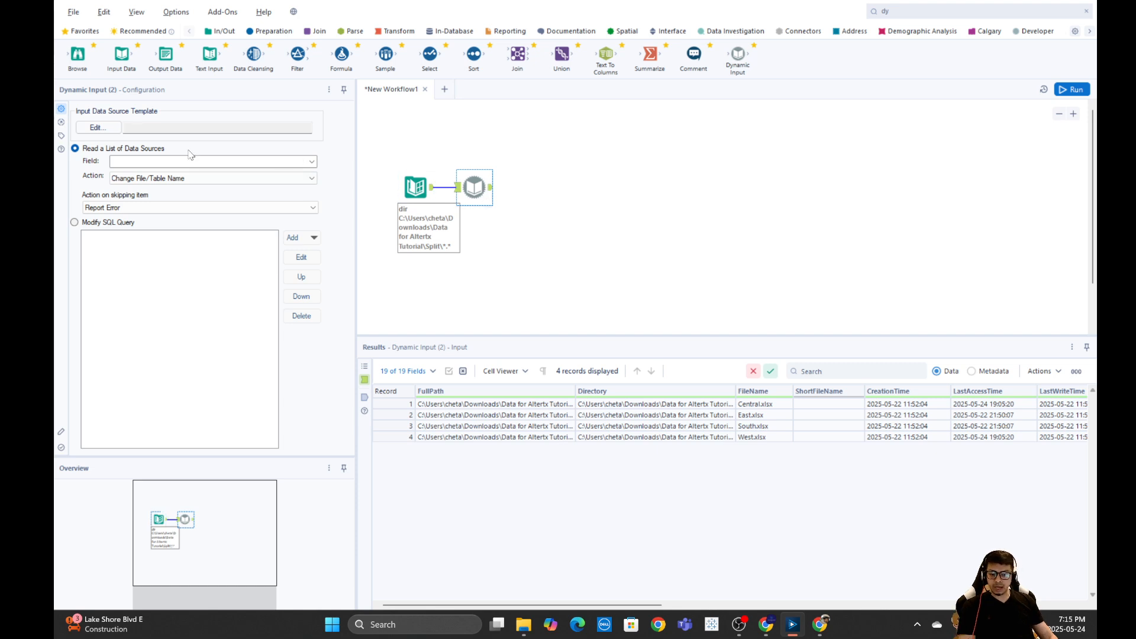
Set Dynamic Input's data source template to Sheet1 of the West workbook in the Split folder.
{"action": "left_click", "coordinate": [98, 128]}
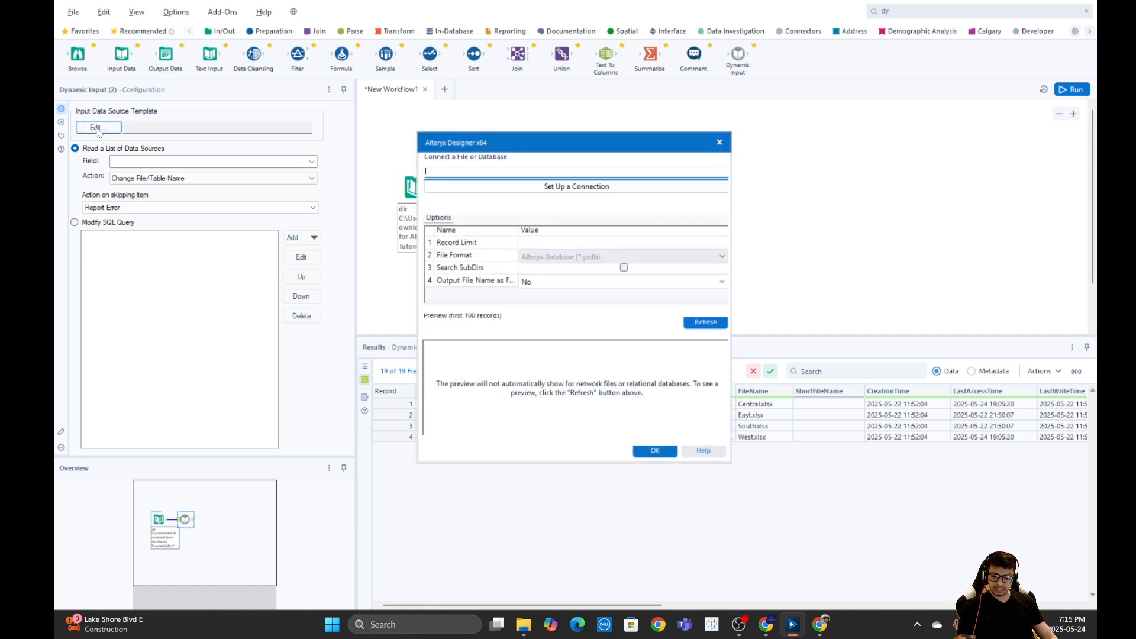
{"action": "left_click", "coordinate": [556, 189]}
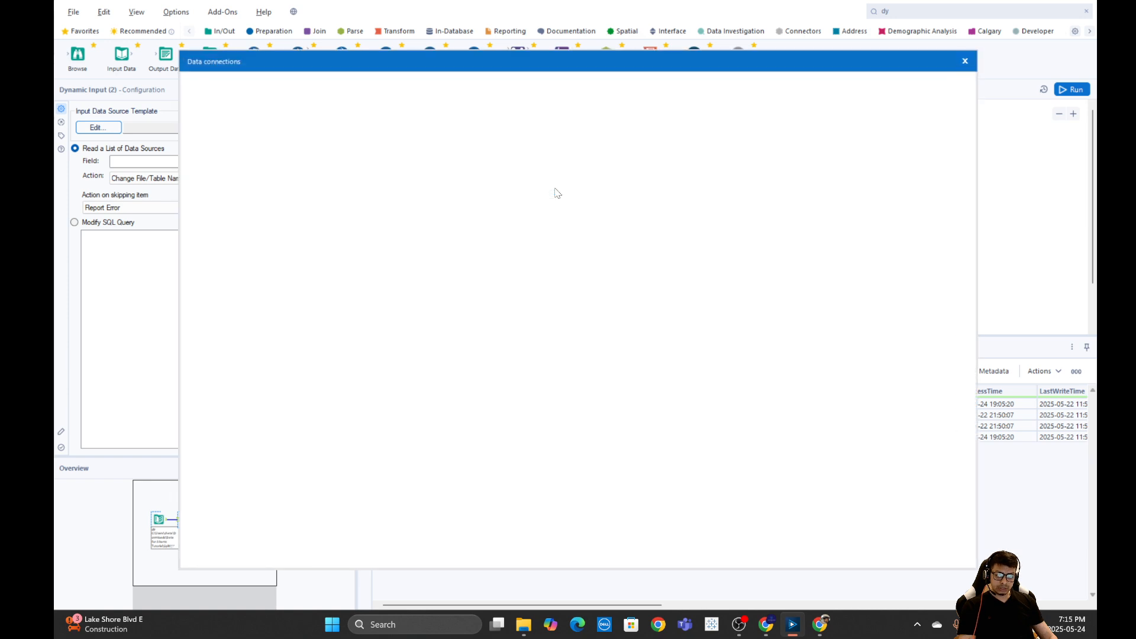
{"action": "left_click", "coordinate": [228, 122]}
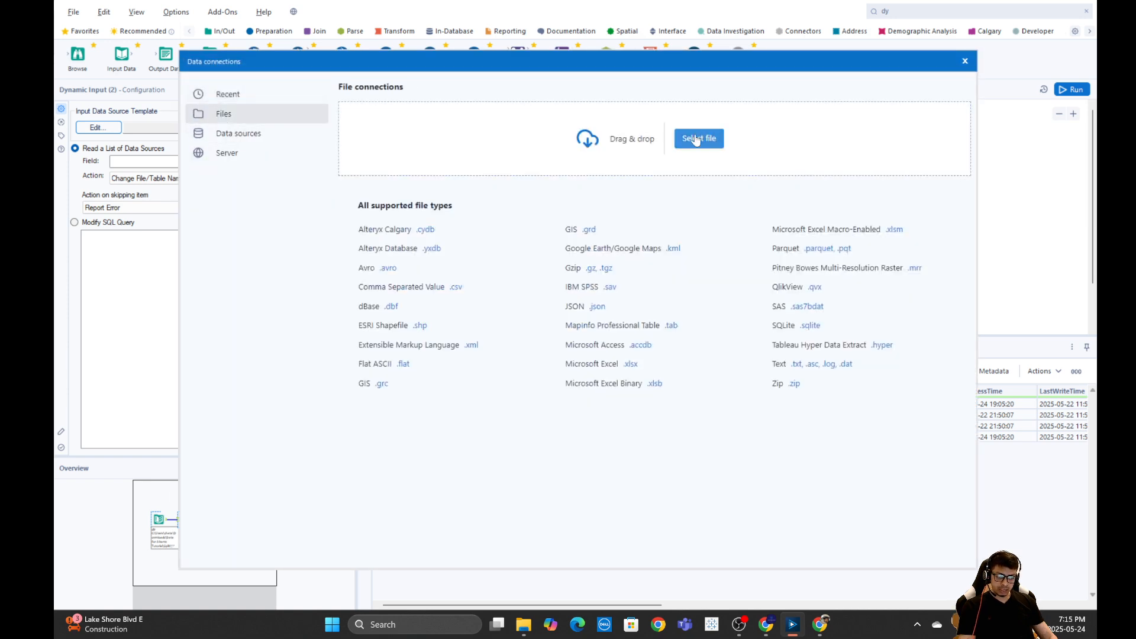
{"action": "left_click", "coordinate": [699, 138]}
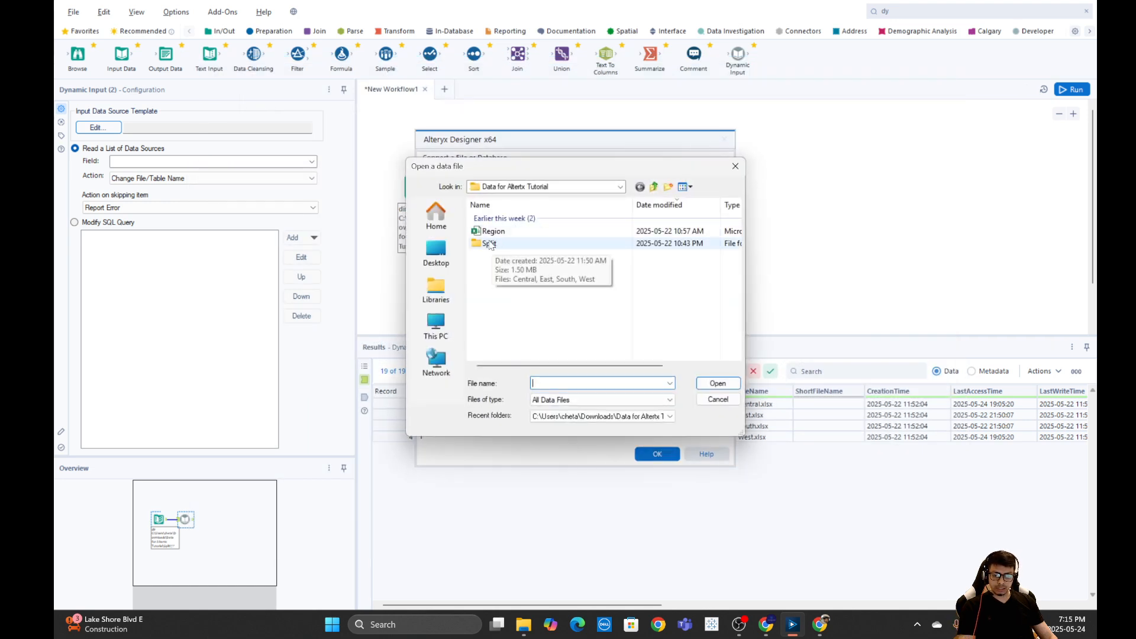
{"action": "double_click", "coordinate": [494, 244]}
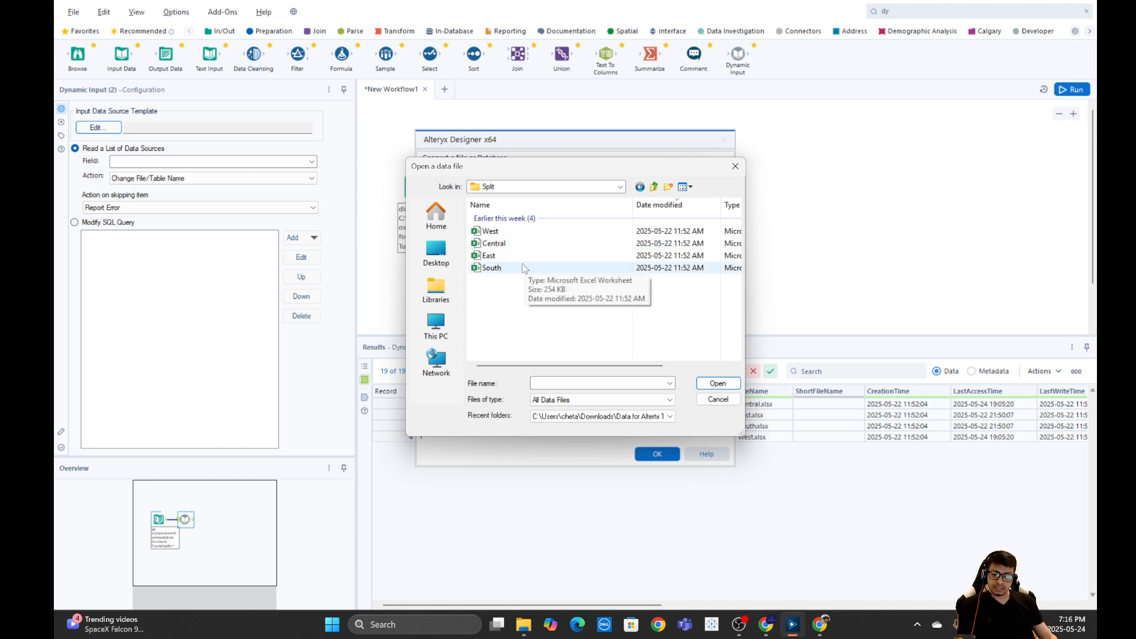
{"action": "left_click", "coordinate": [499, 232]}
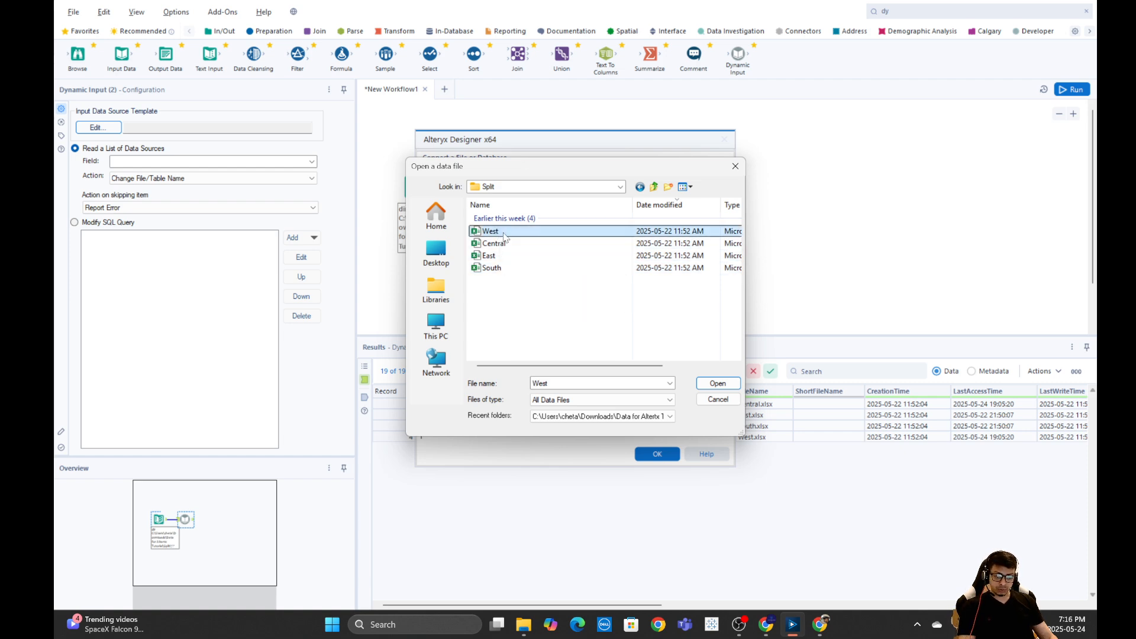
{"action": "left_click", "coordinate": [718, 384]}
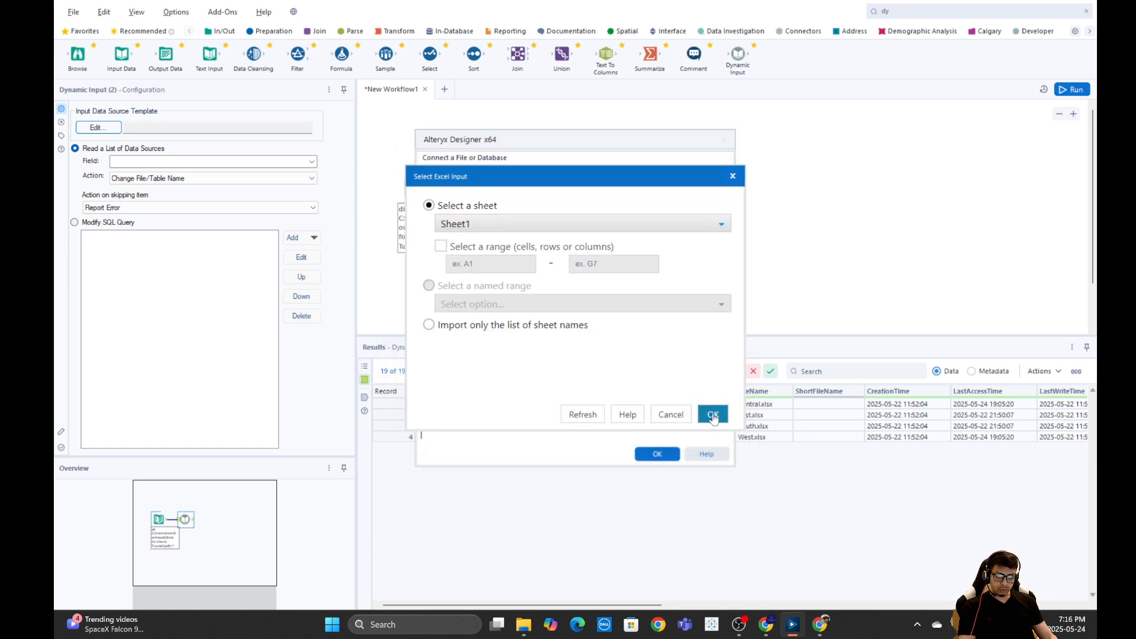
{"action": "left_click", "coordinate": [713, 415]}
{"action": "left_click", "coordinate": [657, 454]}
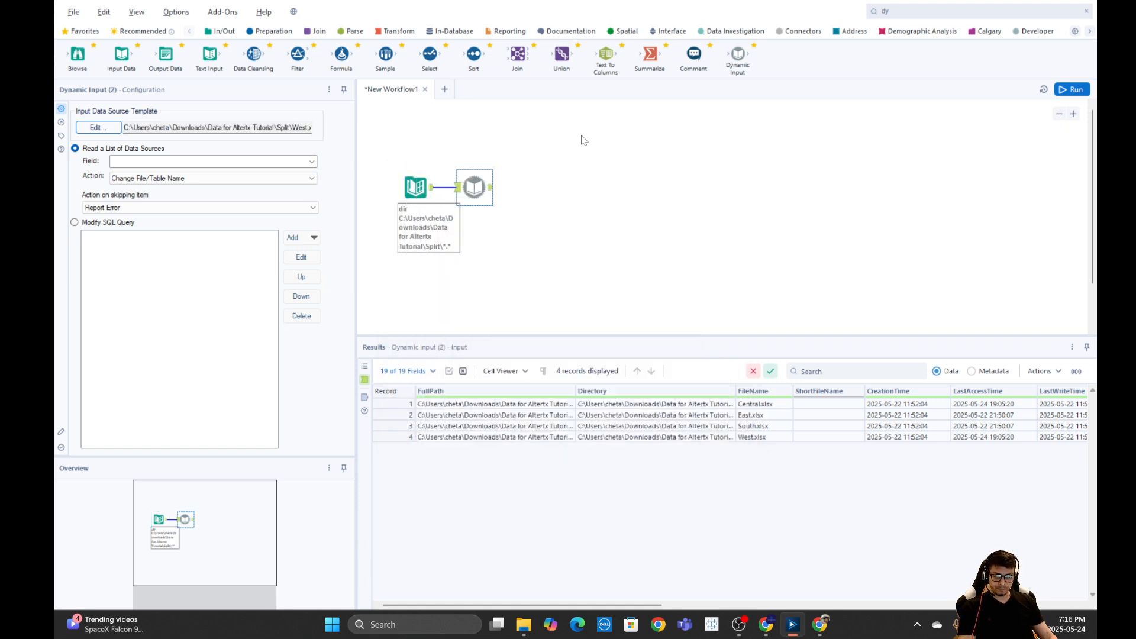
Configure Dynamic Input to read its list of data sources from the FullPath field with the action Change Entire File Path.
{"action": "left_click", "coordinate": [527, 206]}
{"action": "key", "text": "ctrl+r"}
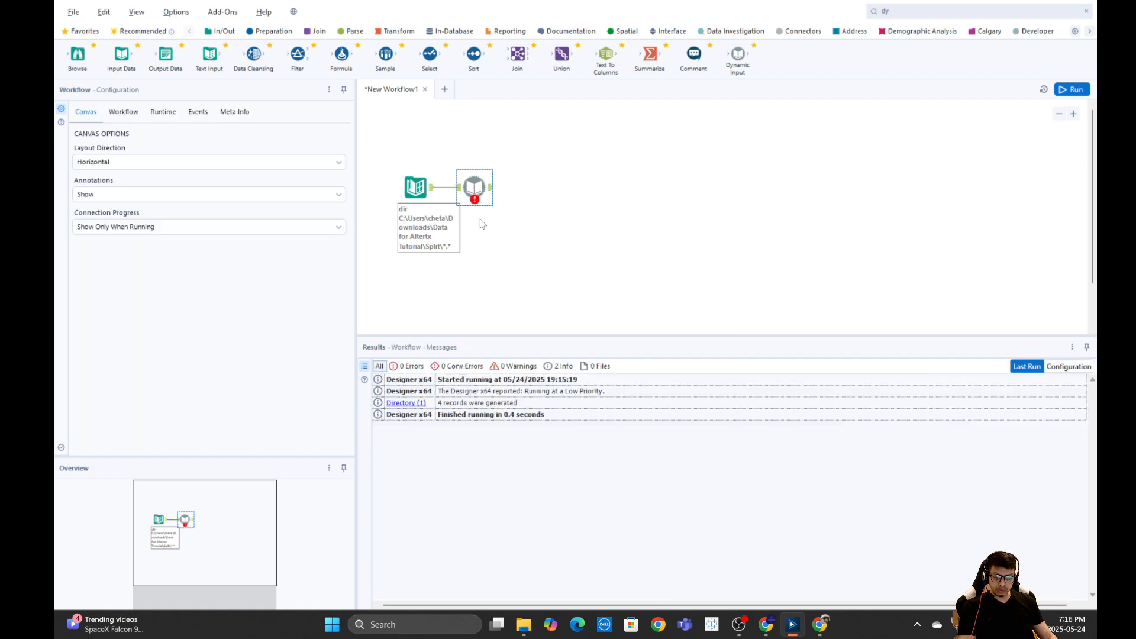
{"action": "left_click", "coordinate": [469, 197]}
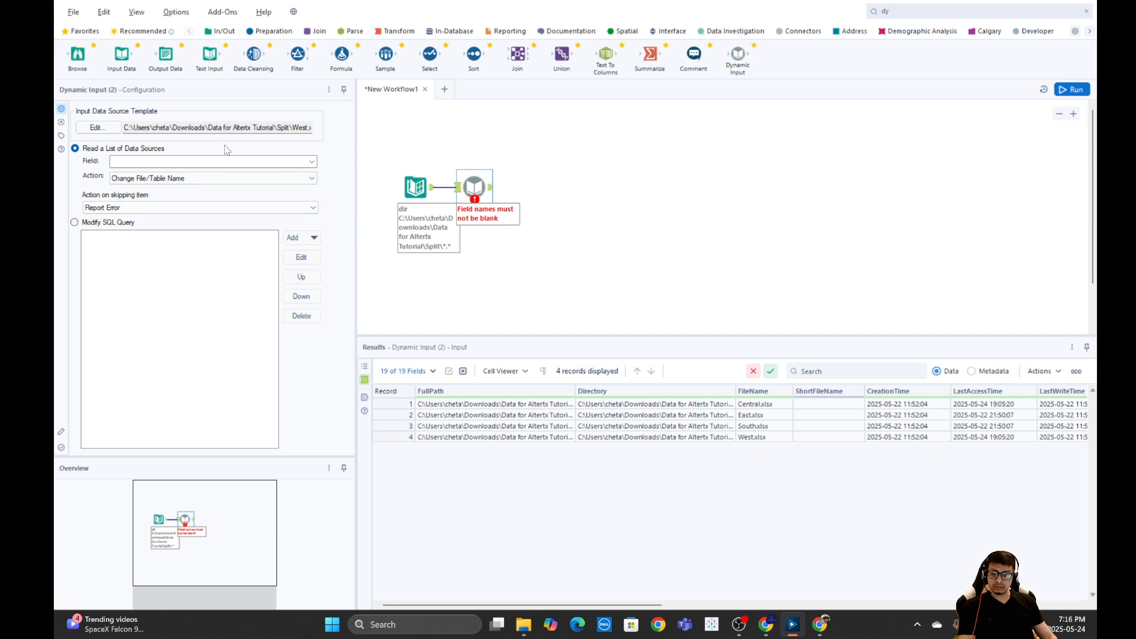
{"action": "double_click", "coordinate": [575, 390]}
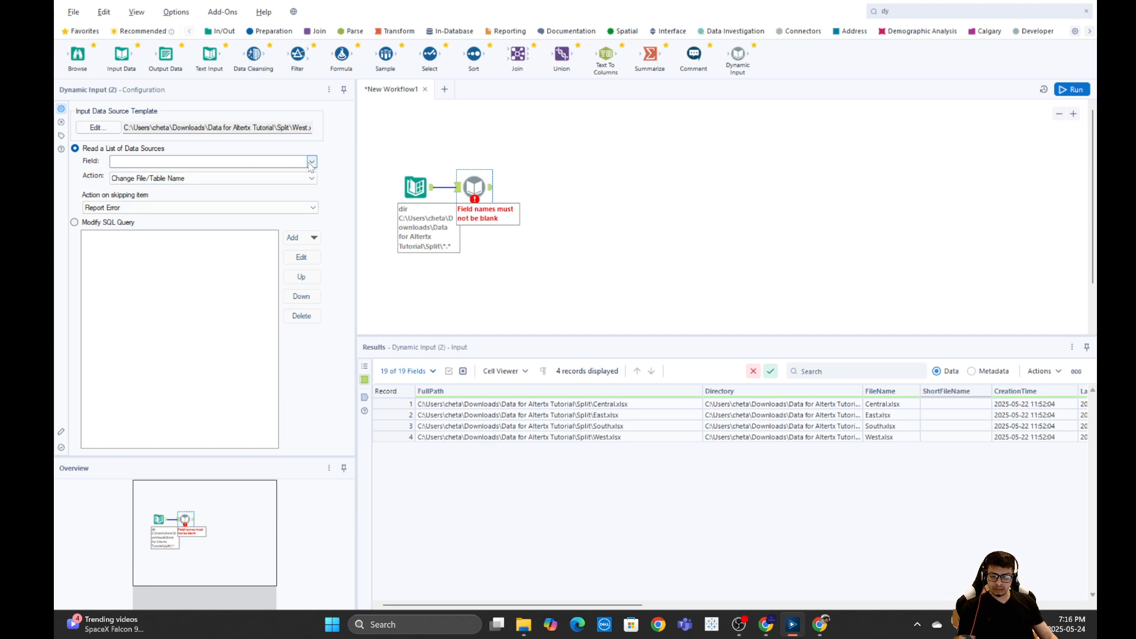
{"action": "left_click", "coordinate": [259, 162]}
{"action": "left_click", "coordinate": [184, 172]}
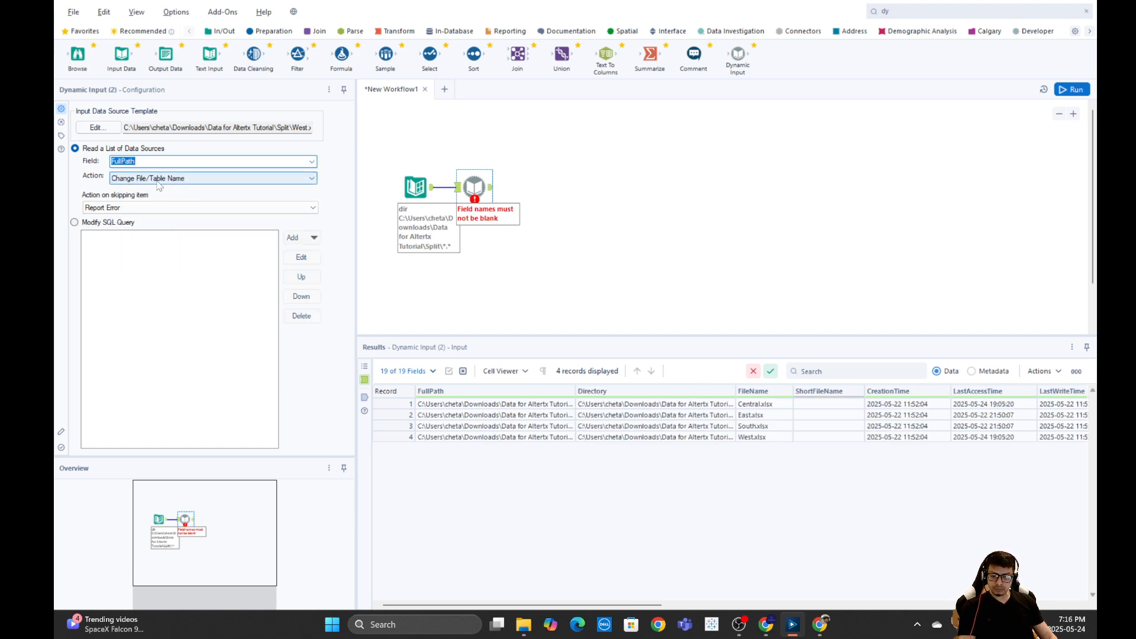
{"action": "left_click", "coordinate": [158, 180]}
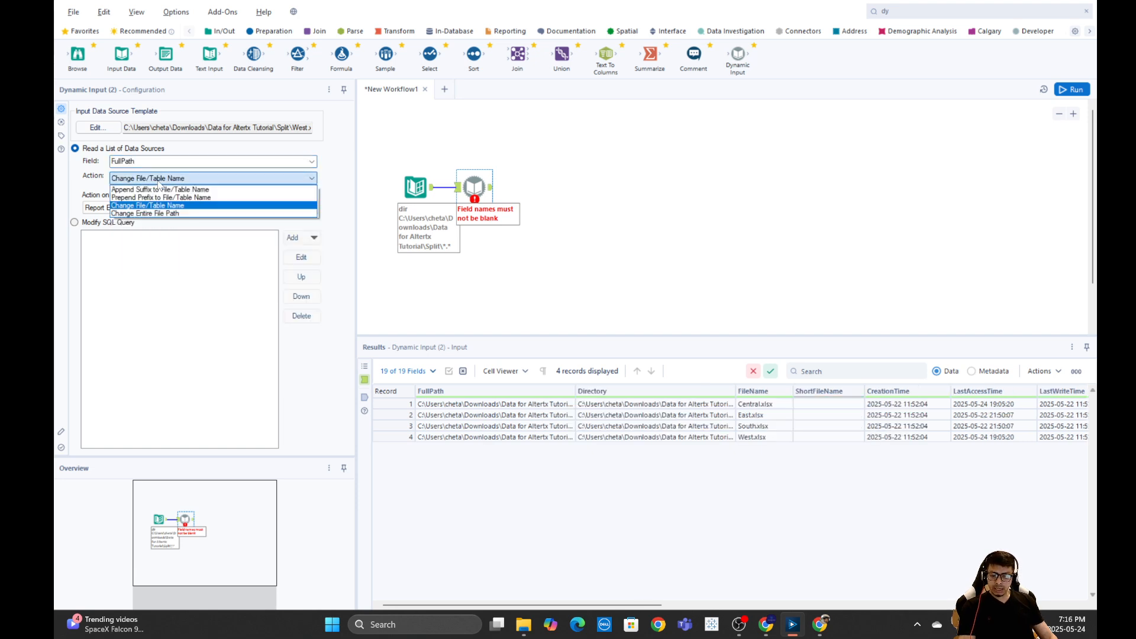
{"action": "left_click", "coordinate": [155, 214]}
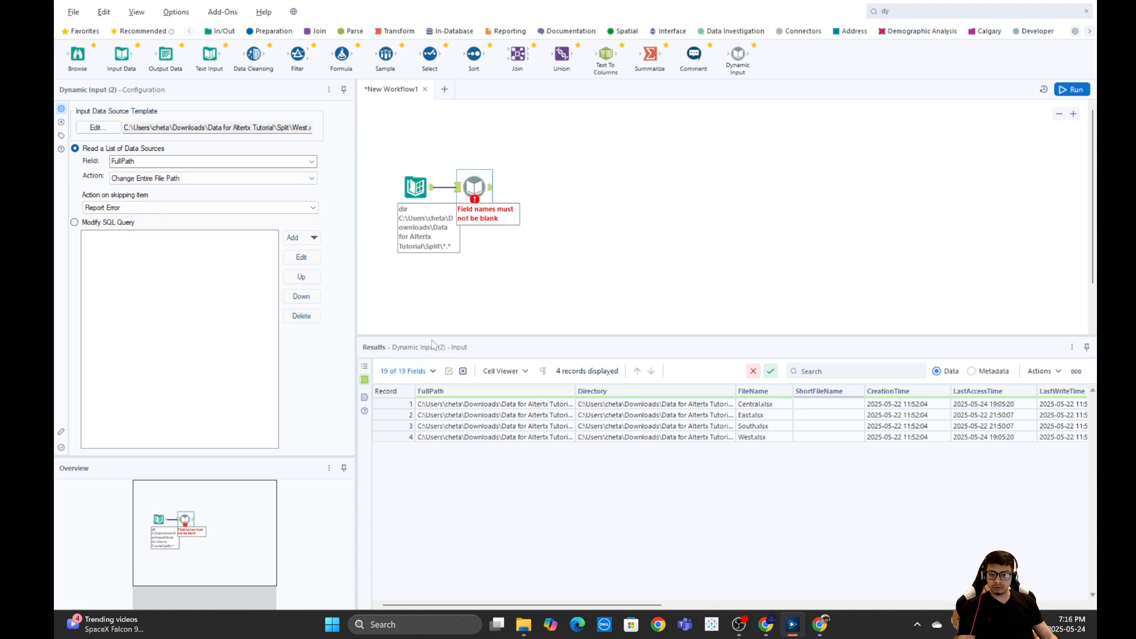
Run the workflow and display the Dynamic Input tool's combined output.
{"action": "left_click", "coordinate": [534, 186]}
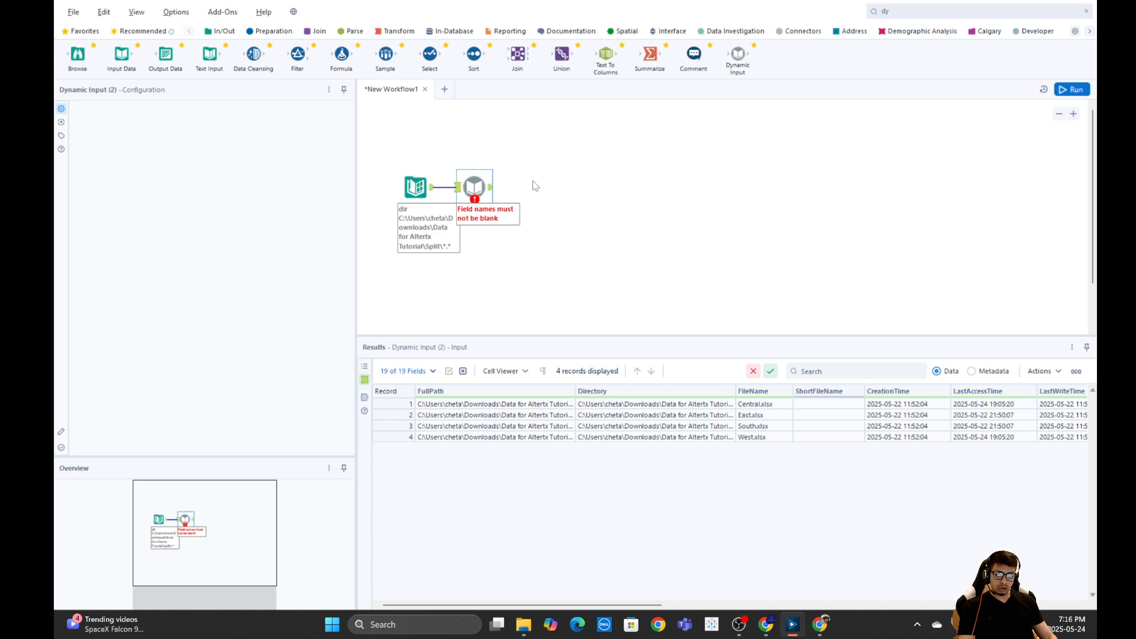
{"action": "left_click", "coordinate": [1071, 90]}
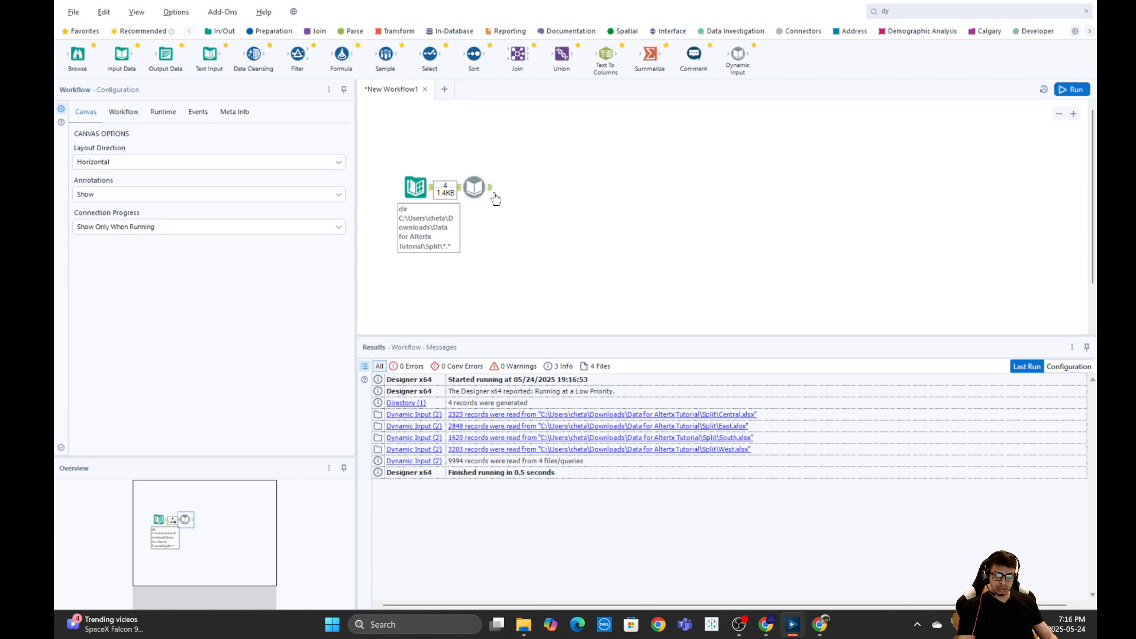
{"action": "left_click", "coordinate": [477, 188]}
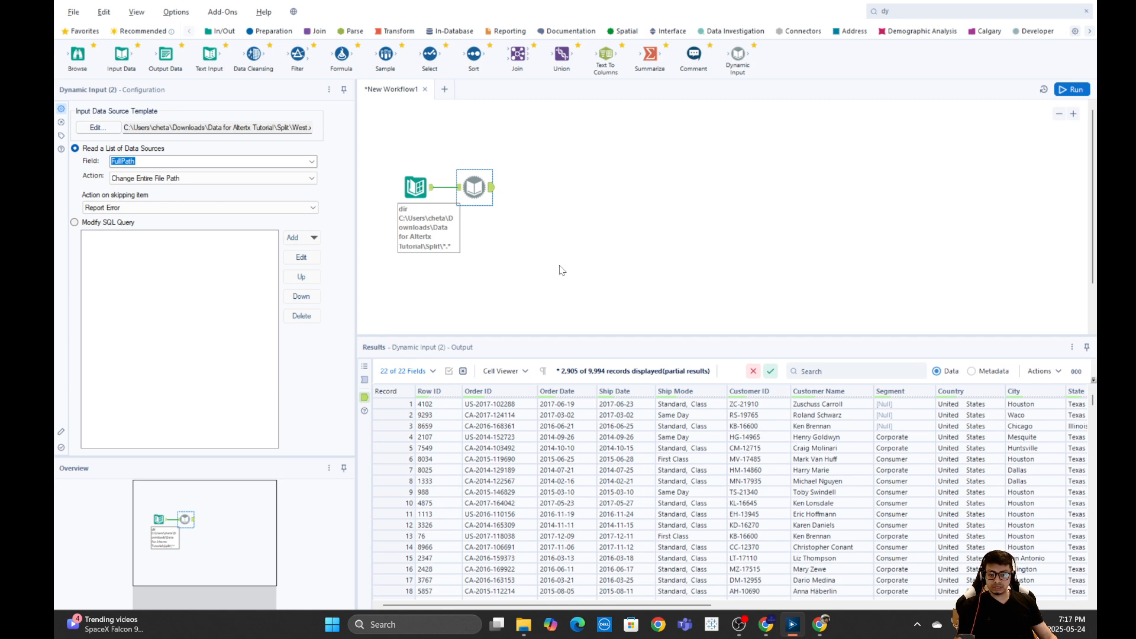
Connect a Summarize tool after Dynamic Input and group its data by Region.
{"action": "left_click_drag", "start_coordinate": [650, 55], "coordinate": [525, 166]}
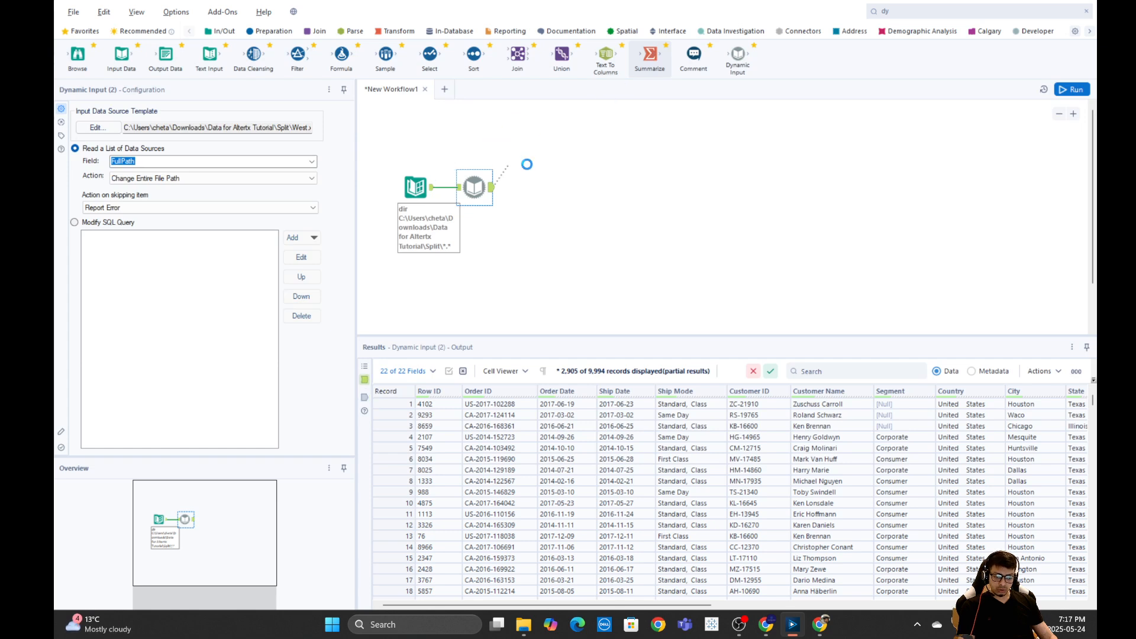
{"action": "scroll", "coordinate": [132, 230], "scroll_direction": "down", "scroll_amount": 4}
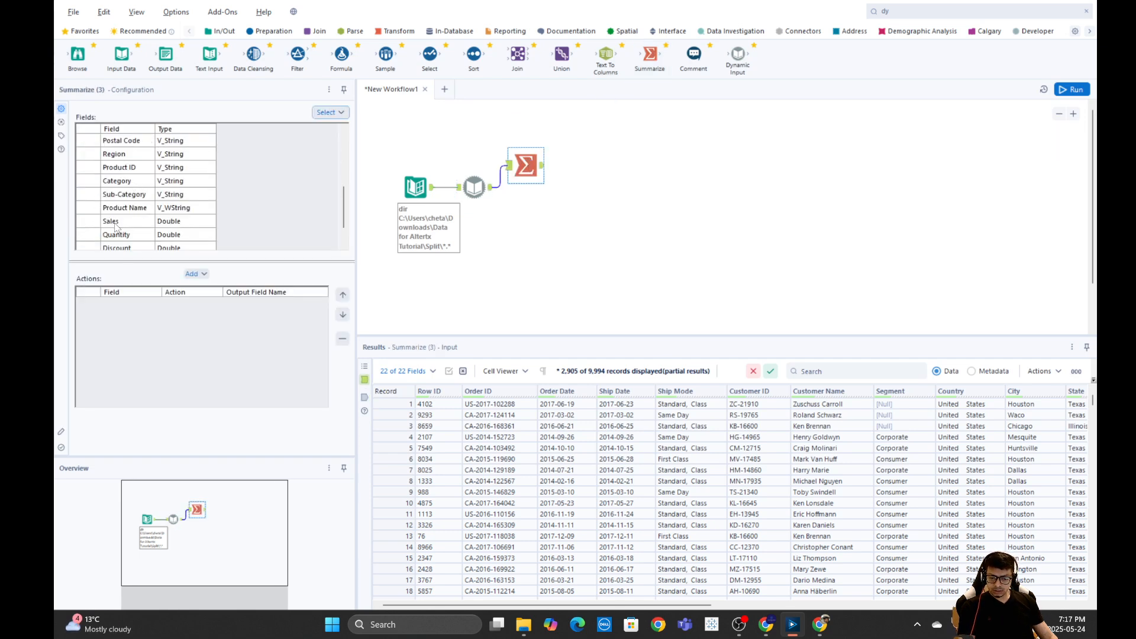
{"action": "scroll", "coordinate": [116, 227], "scroll_direction": "down", "scroll_amount": 1}
{"action": "scroll", "coordinate": [131, 195], "scroll_direction": "up", "scroll_amount": 1}
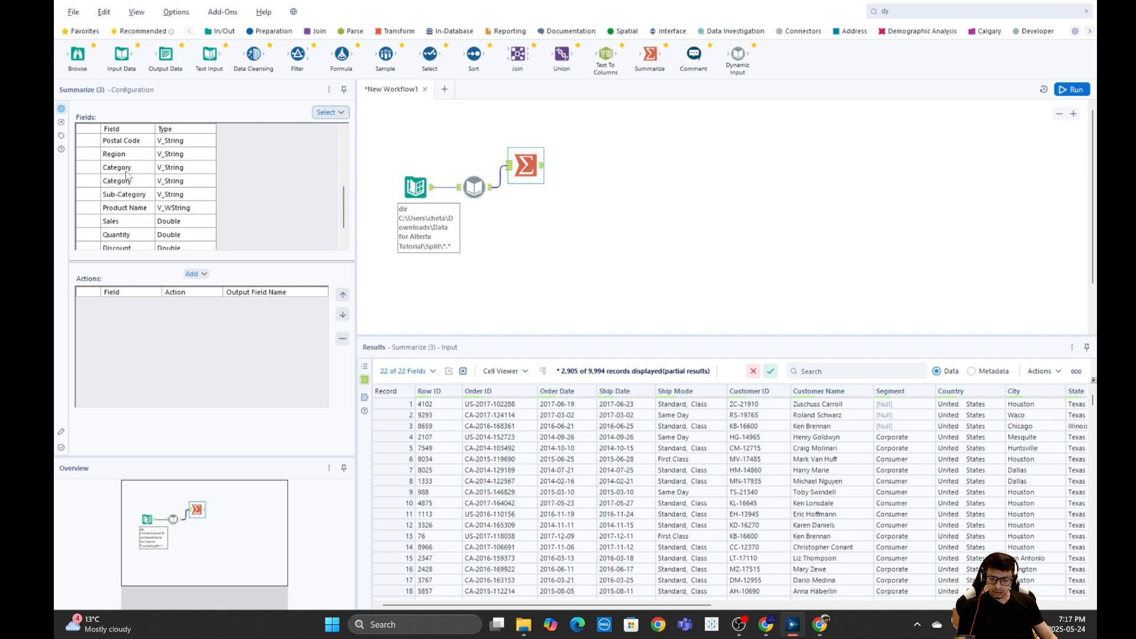
{"action": "left_click", "coordinate": [118, 155]}
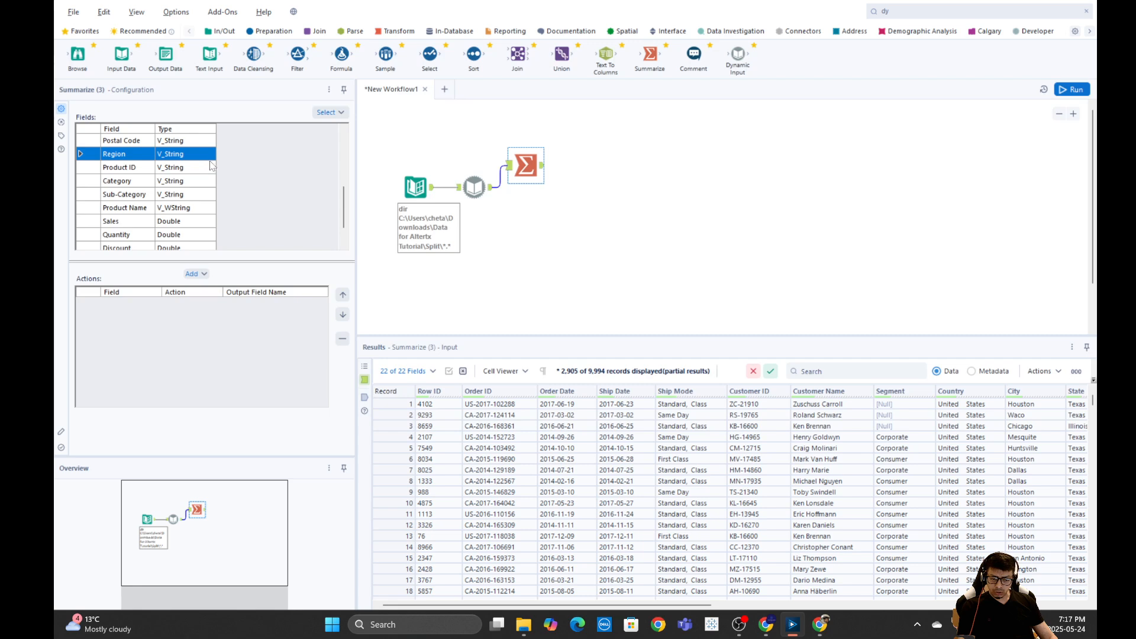
{"action": "left_click", "coordinate": [192, 274]}
{"action": "left_click", "coordinate": [204, 288]}
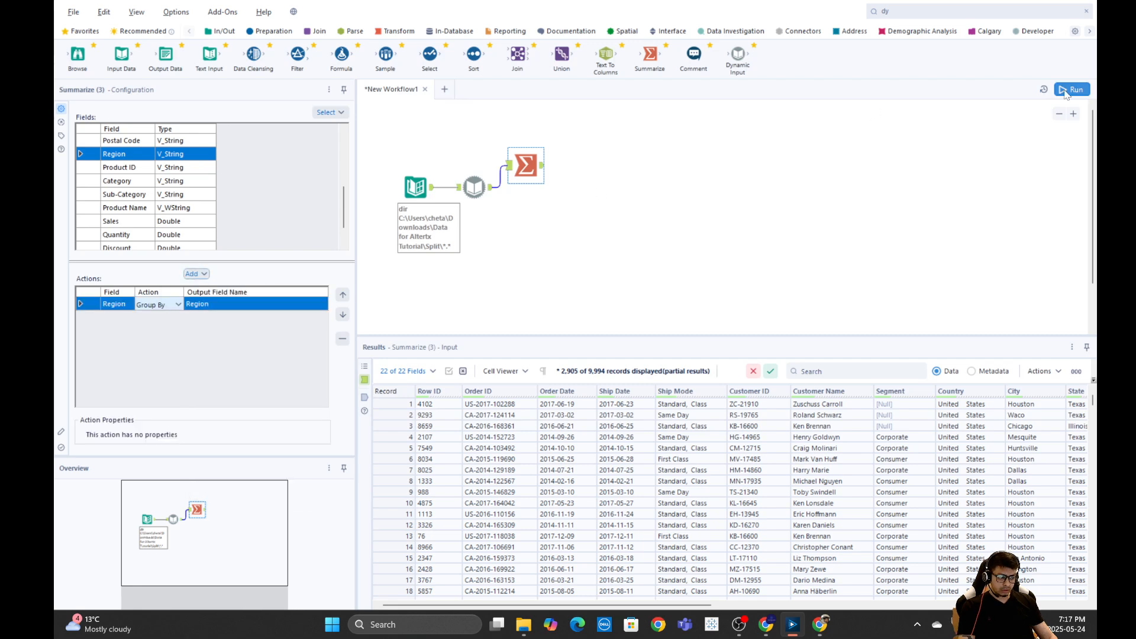
Run the workflow and check the regions in the Summarize tool's output and the run messages.
{"action": "left_click", "coordinate": [1072, 89]}
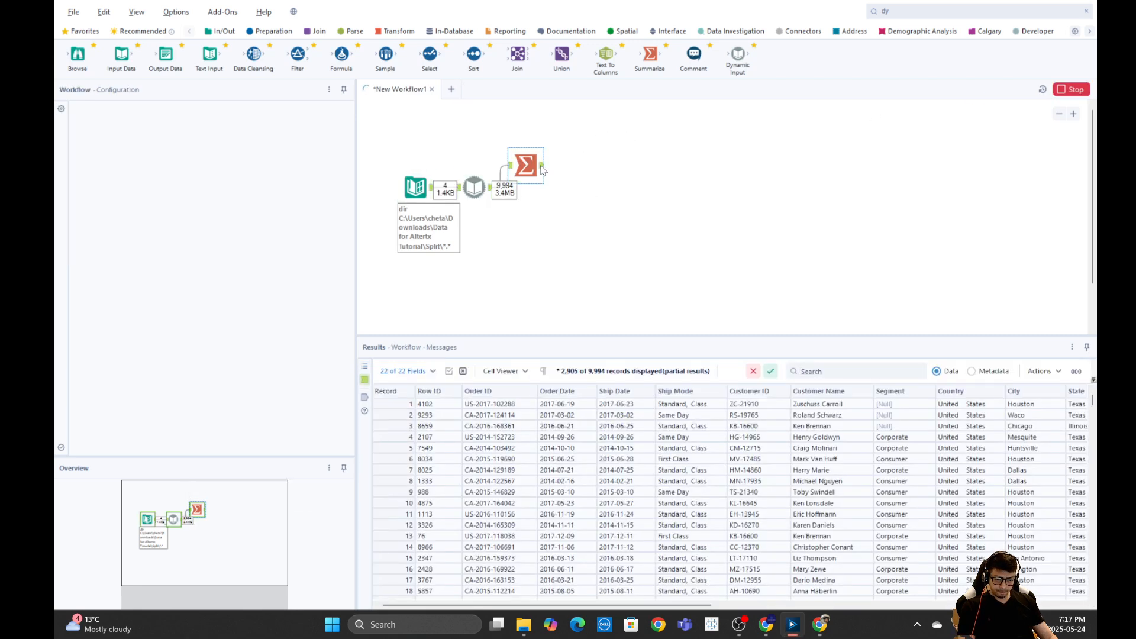
{"action": "left_click", "coordinate": [541, 165]}
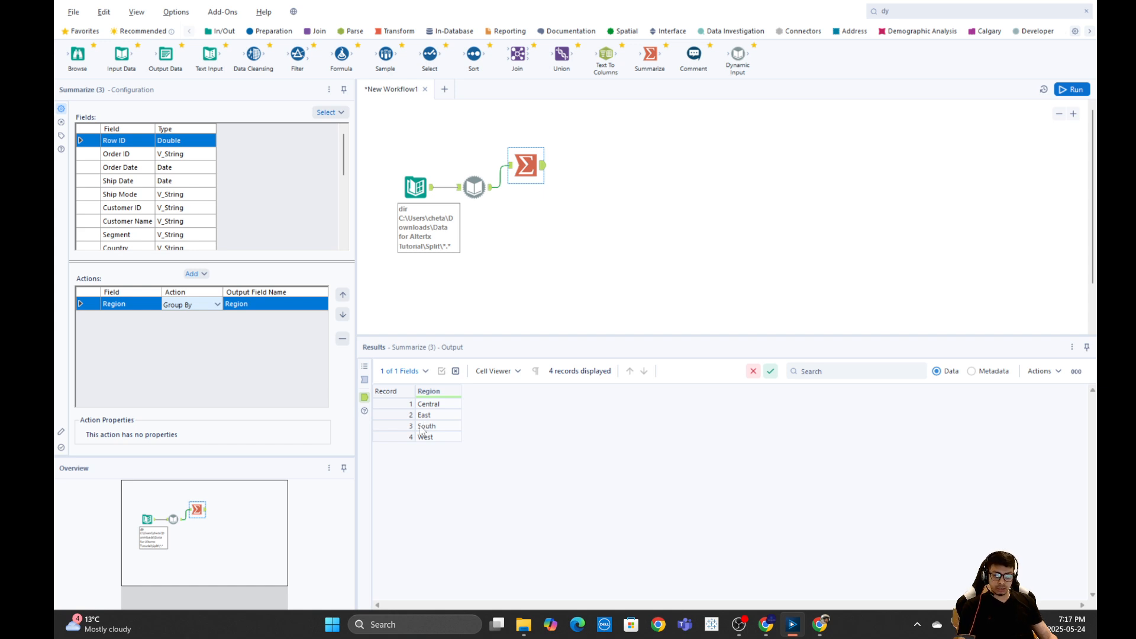
{"action": "left_click", "coordinate": [589, 200]}
{"action": "key", "text": "ctrl+r"}
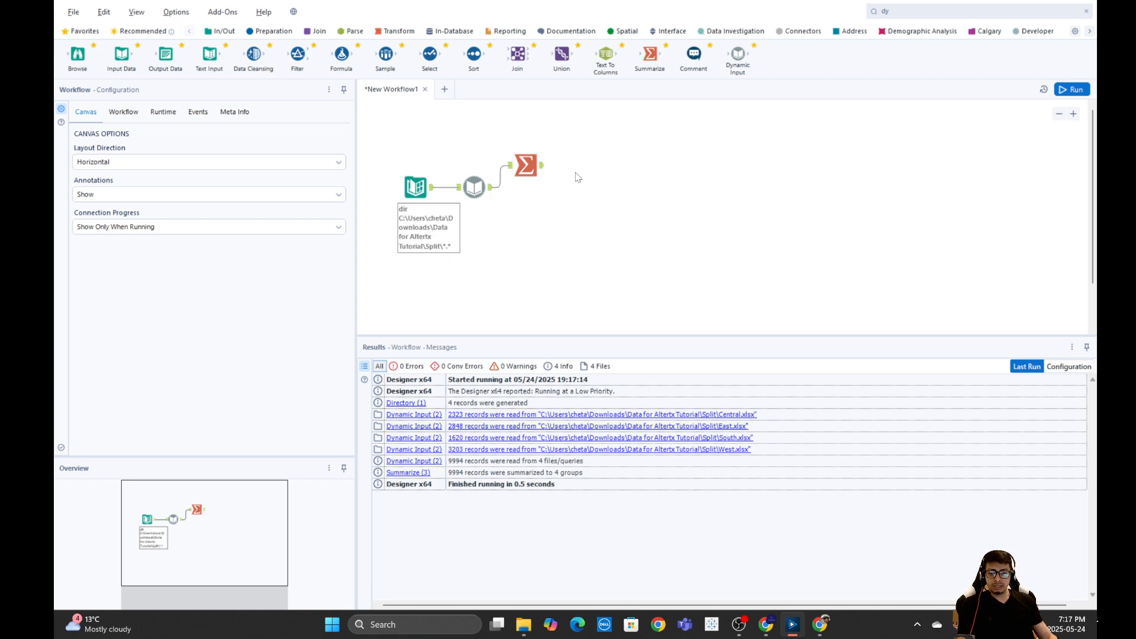
Create a new workflow and place an Input Data tool on its canvas.
{"action": "left_click", "coordinate": [445, 90]}
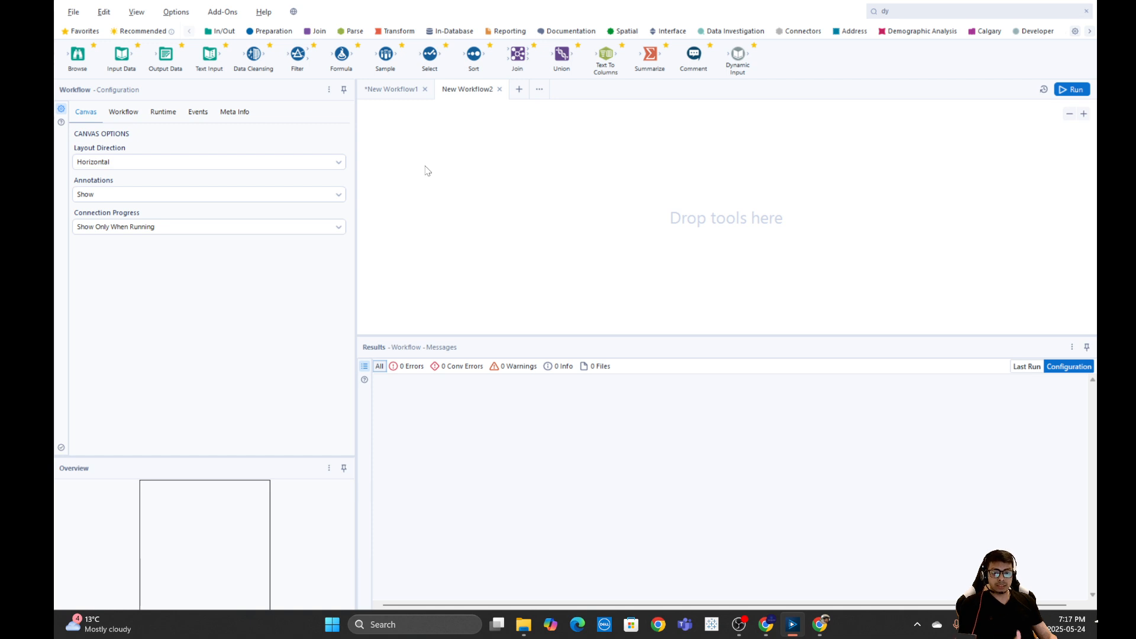
{"action": "left_click_drag", "start_coordinate": [121, 57], "coordinate": [387, 187]}
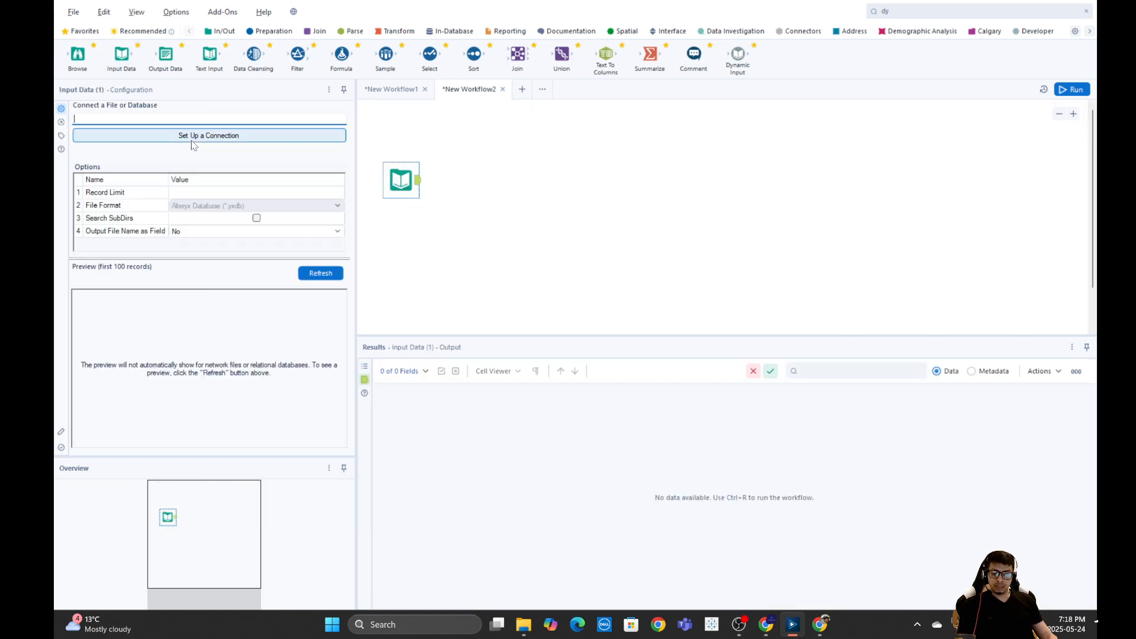
Browse for the Input Data tool's source file and select Region in the Data for Altertx Tutorial folder.
{"action": "left_click", "coordinate": [174, 138]}
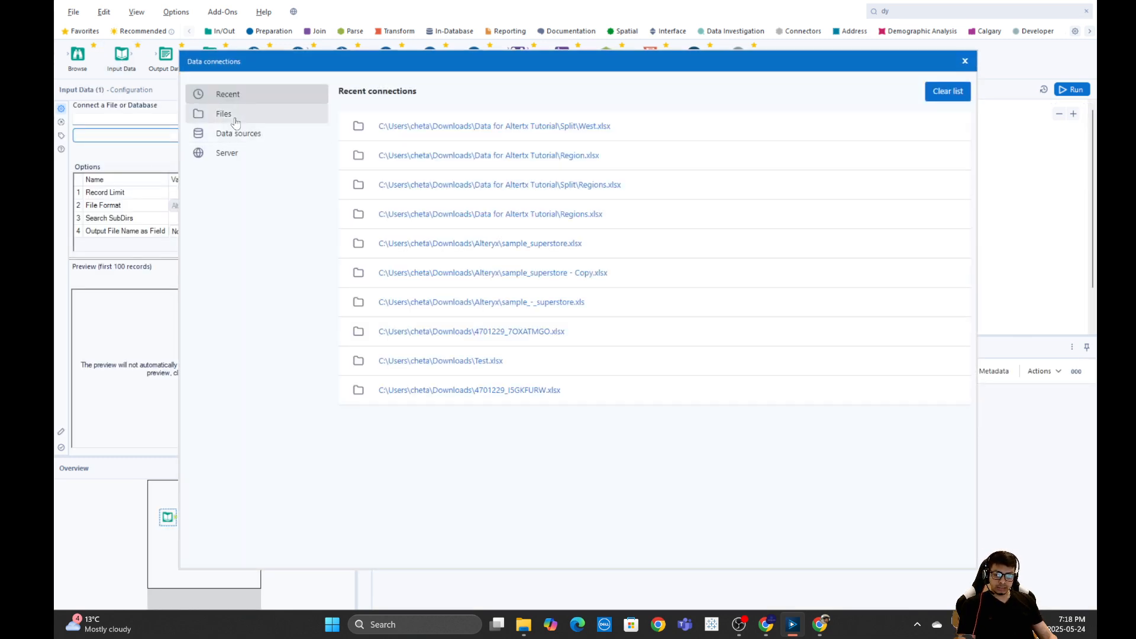
{"action": "left_click", "coordinate": [265, 116]}
{"action": "left_click", "coordinate": [697, 142]}
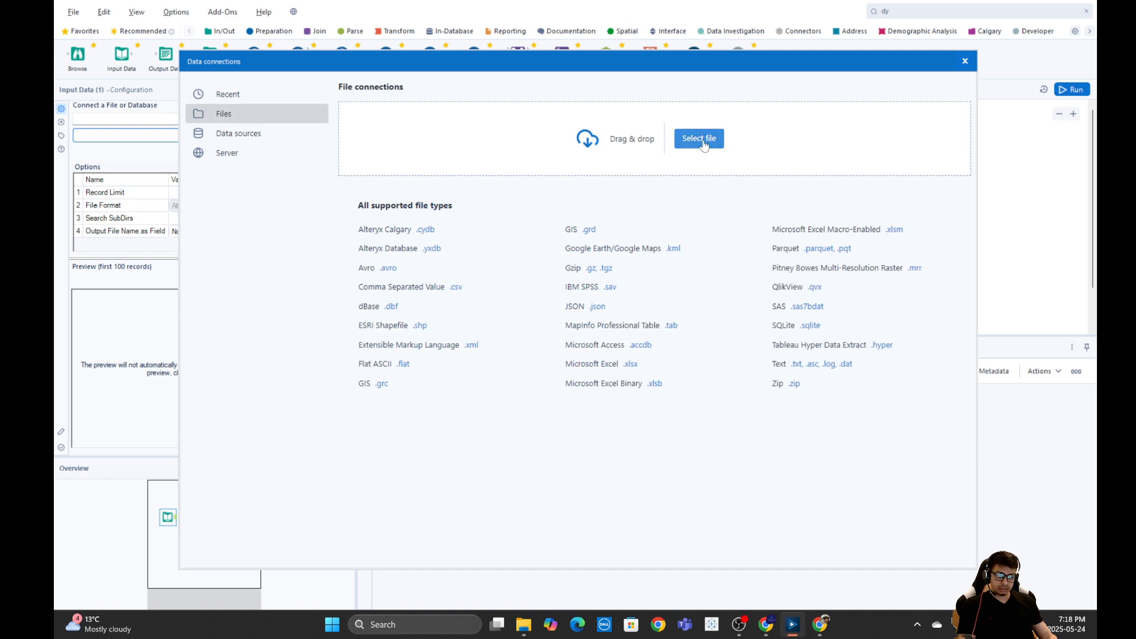
{"action": "left_click", "coordinate": [654, 186]}
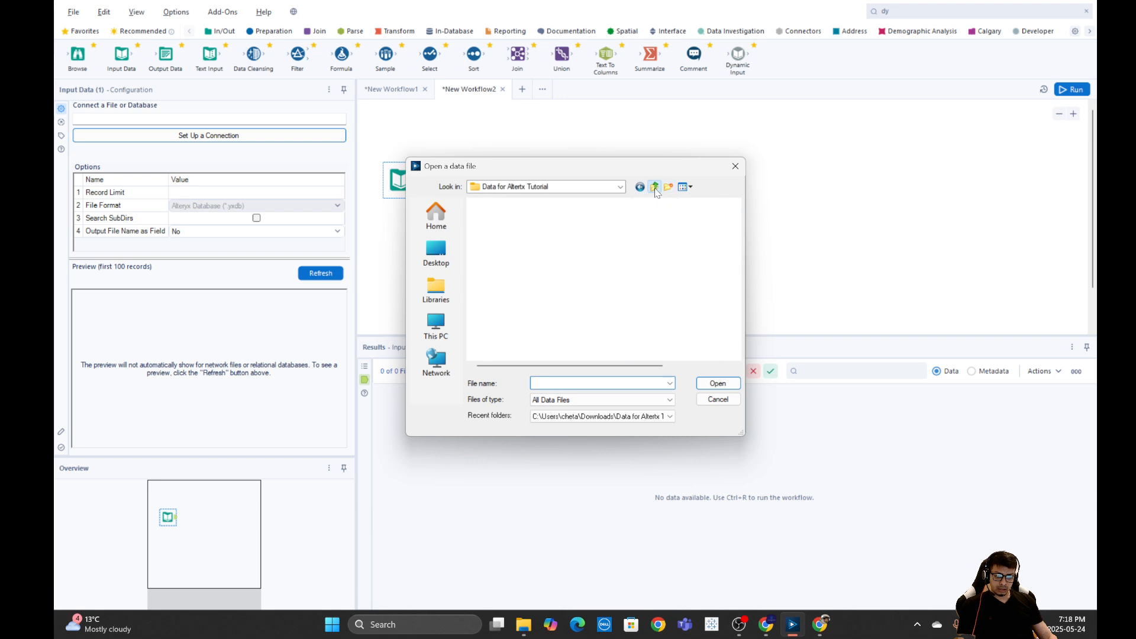
{"action": "left_click", "coordinate": [502, 236]}
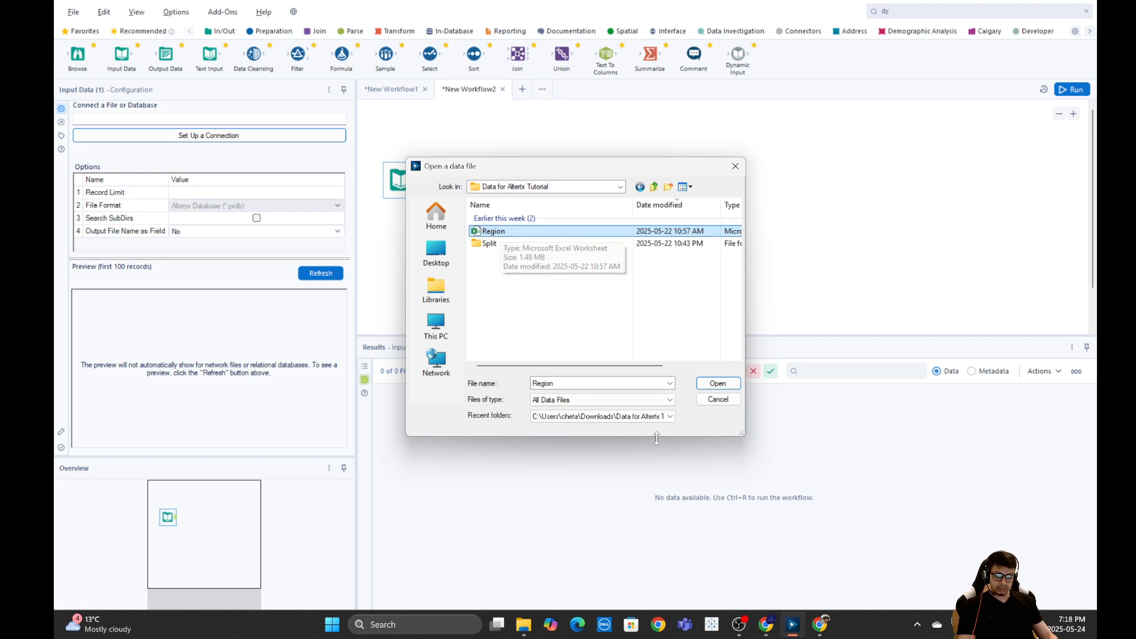
Open the Region workbook in Excel, review its Central, East, South and West sheets, and close it.
{"action": "left_click", "coordinate": [524, 629]}
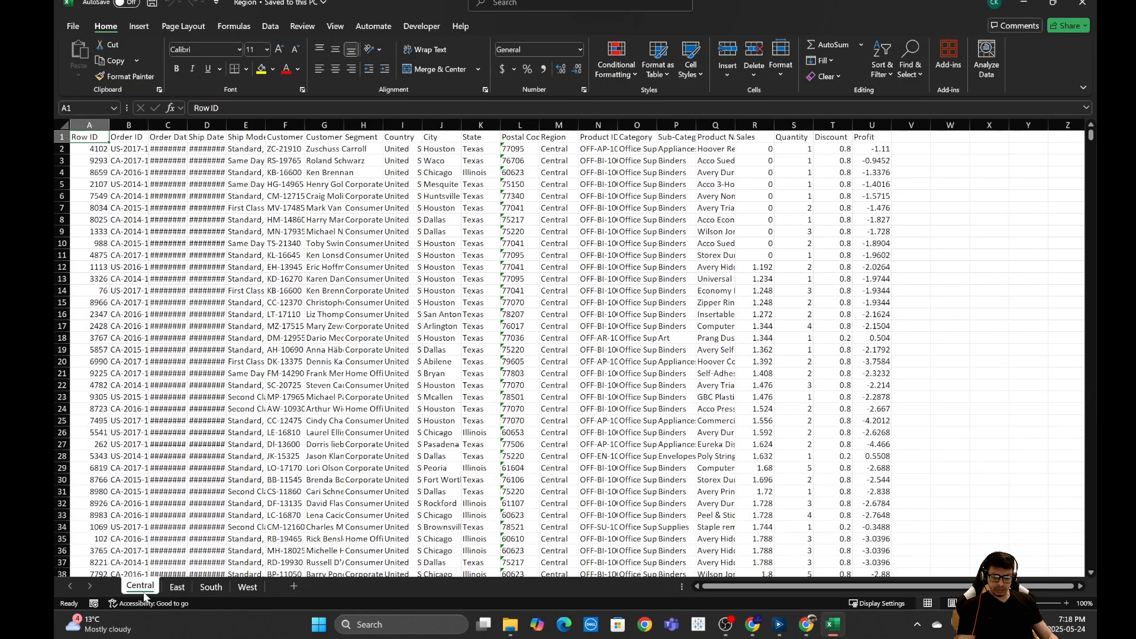
{"action": "left_click", "coordinate": [175, 589]}
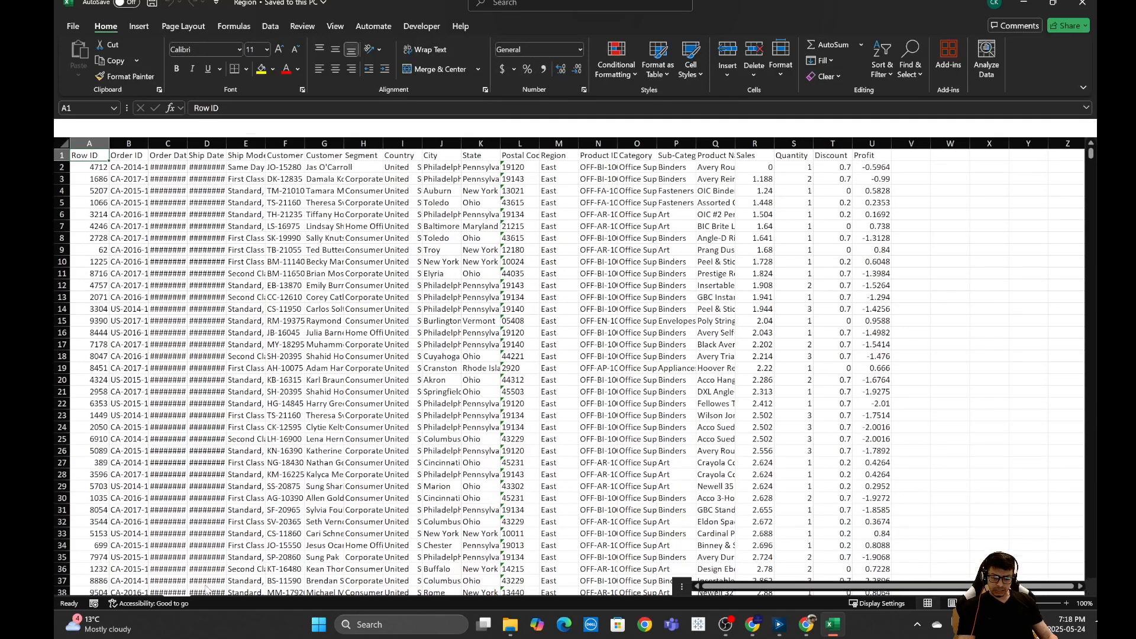
{"action": "left_click", "coordinate": [213, 589]}
{"action": "left_click", "coordinate": [247, 587]}
{"action": "left_click", "coordinate": [145, 588]}
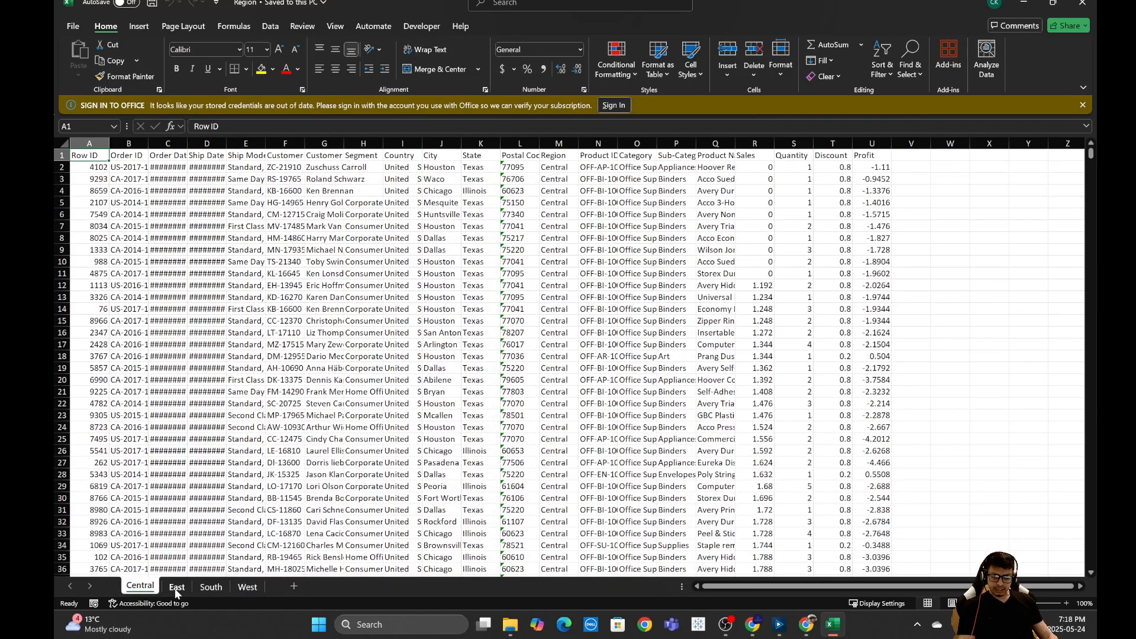
{"action": "left_click", "coordinate": [176, 587]}
{"action": "left_click", "coordinate": [207, 587]}
{"action": "left_click", "coordinate": [243, 588]}
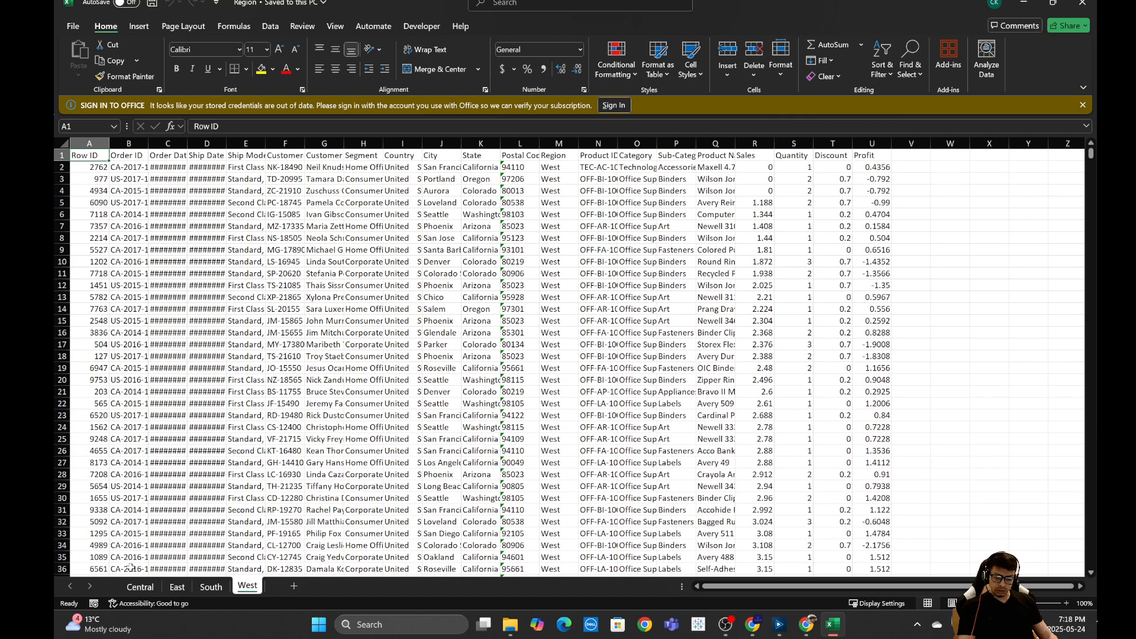
{"action": "left_click", "coordinate": [131, 588]}
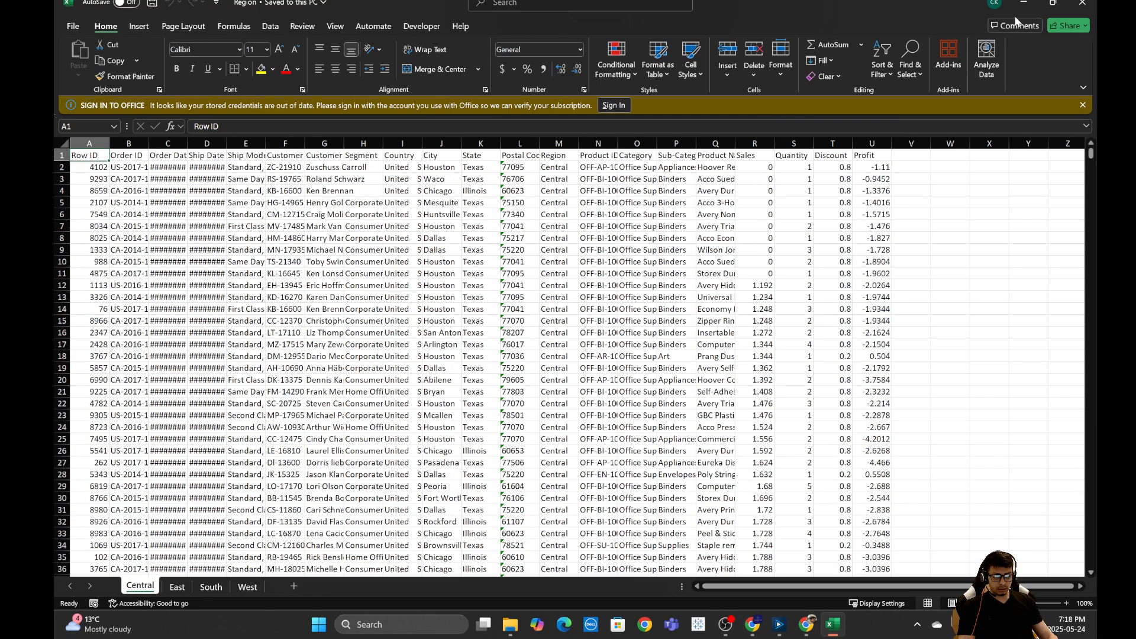
{"action": "left_click", "coordinate": [1085, 6]}
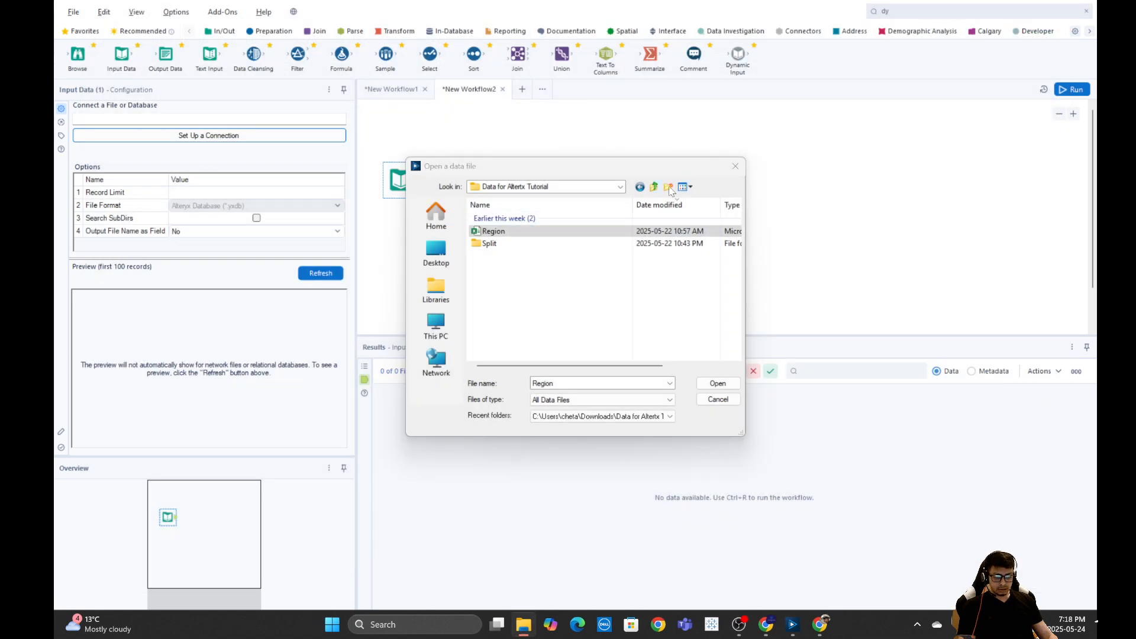
Load the Region workbook into the Input Data tool, importing only the list of sheet names.
{"action": "left_click", "coordinate": [717, 384]}
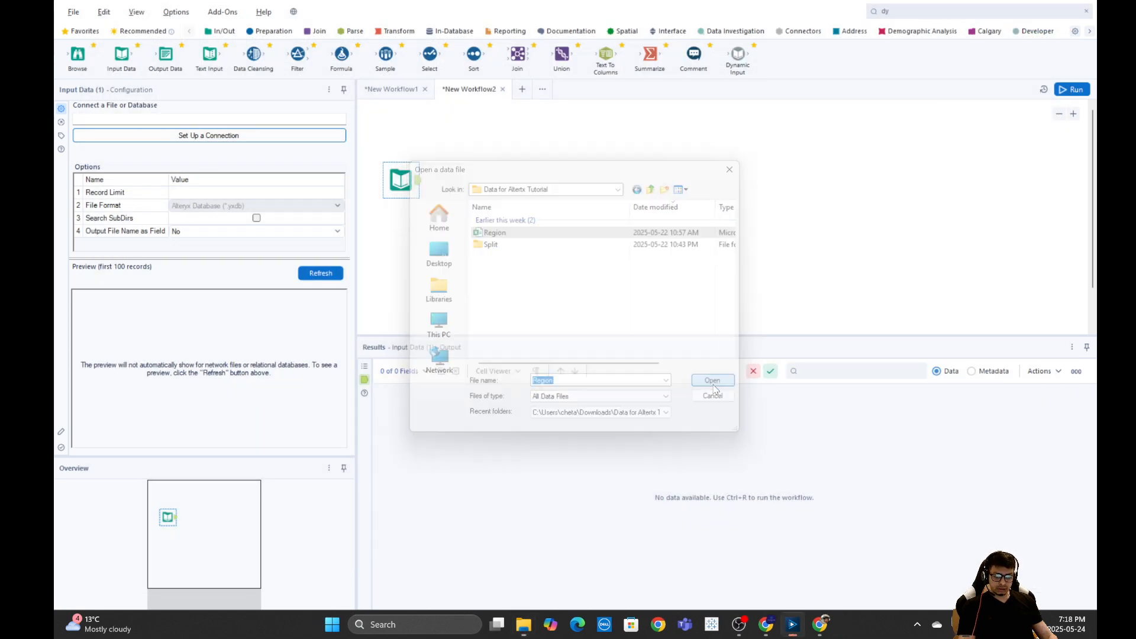
{"action": "left_click", "coordinate": [476, 226]}
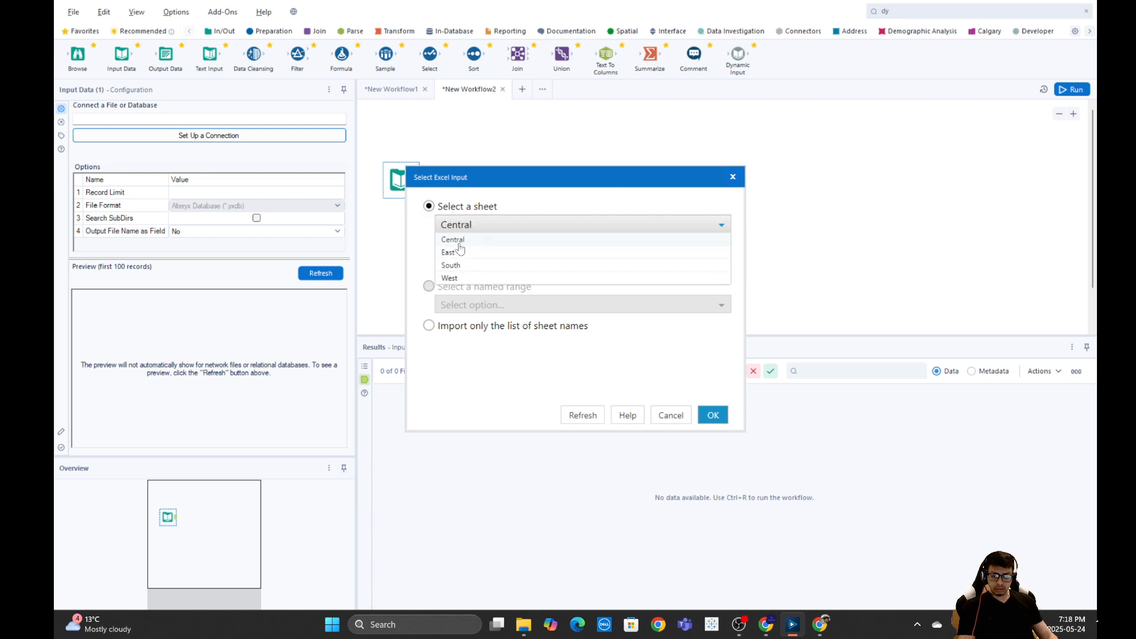
{"action": "left_click", "coordinate": [458, 226]}
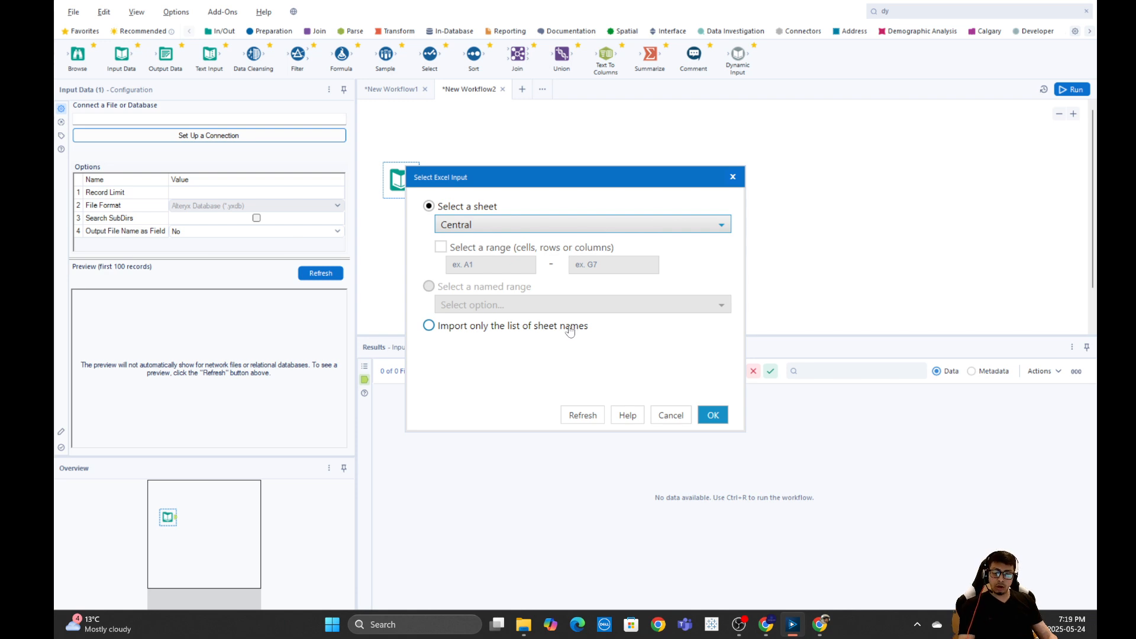
{"action": "left_click", "coordinate": [429, 326]}
{"action": "left_click", "coordinate": [713, 415]}
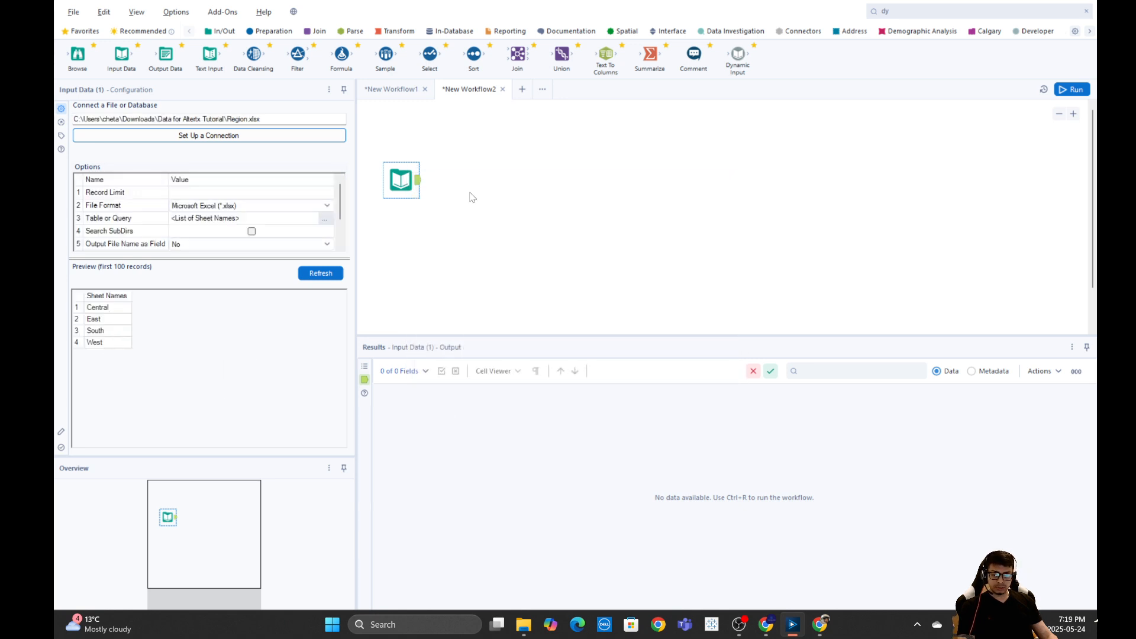
Find the Dynamic Input tool and connect it after the Input Data tool on the canvas.
{"action": "left_click", "coordinate": [437, 179]}
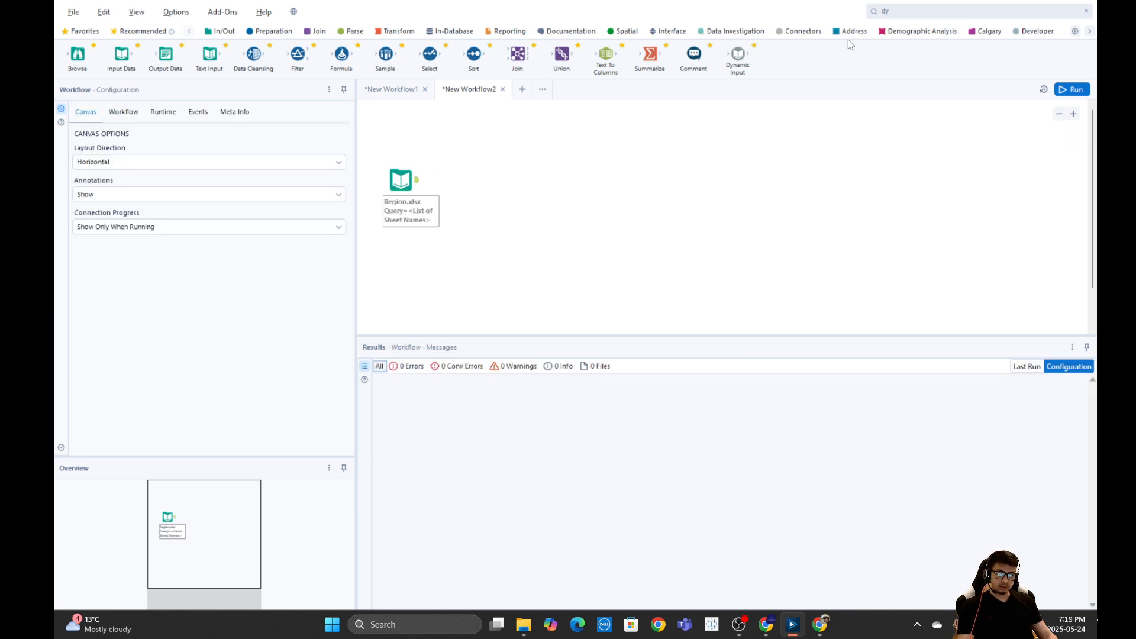
{"action": "left_click", "coordinate": [908, 12]}
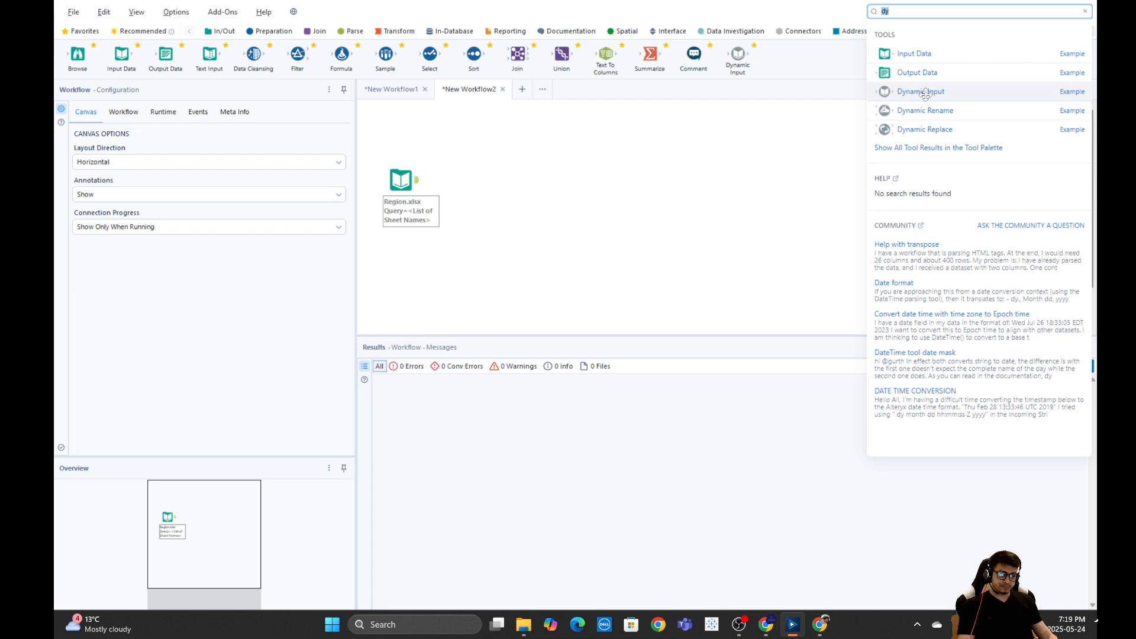
{"action": "left_click_drag", "start_coordinate": [943, 91], "coordinate": [450, 184]}
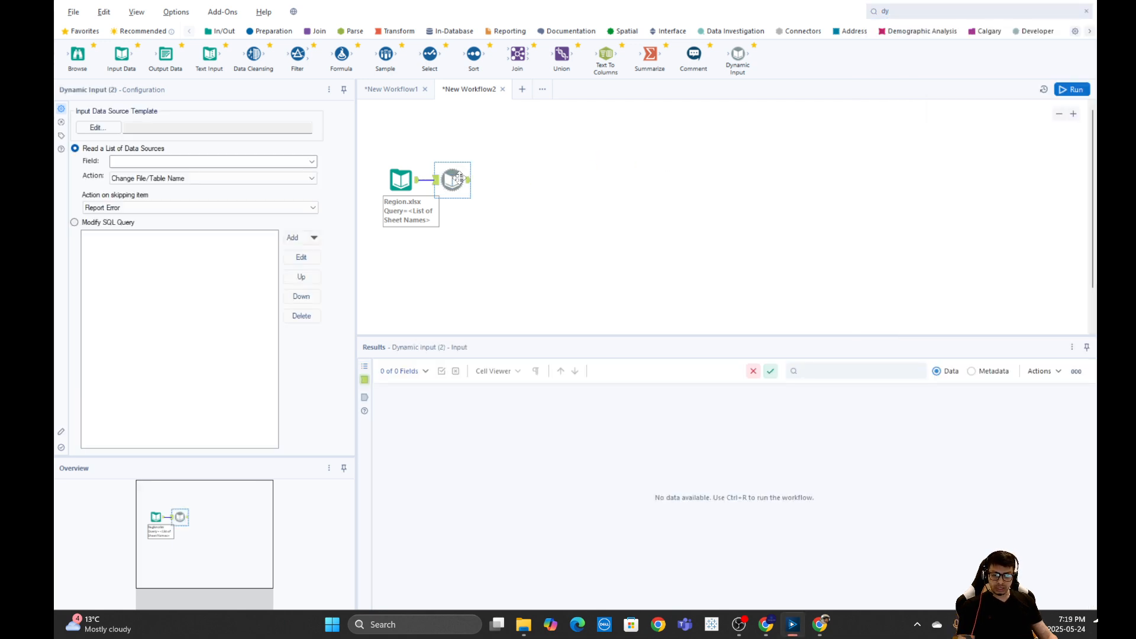
Choose Region in the Data for Altertx Tutorial folder as the Dynamic Input's data source template file.
{"action": "left_click", "coordinate": [95, 129]}
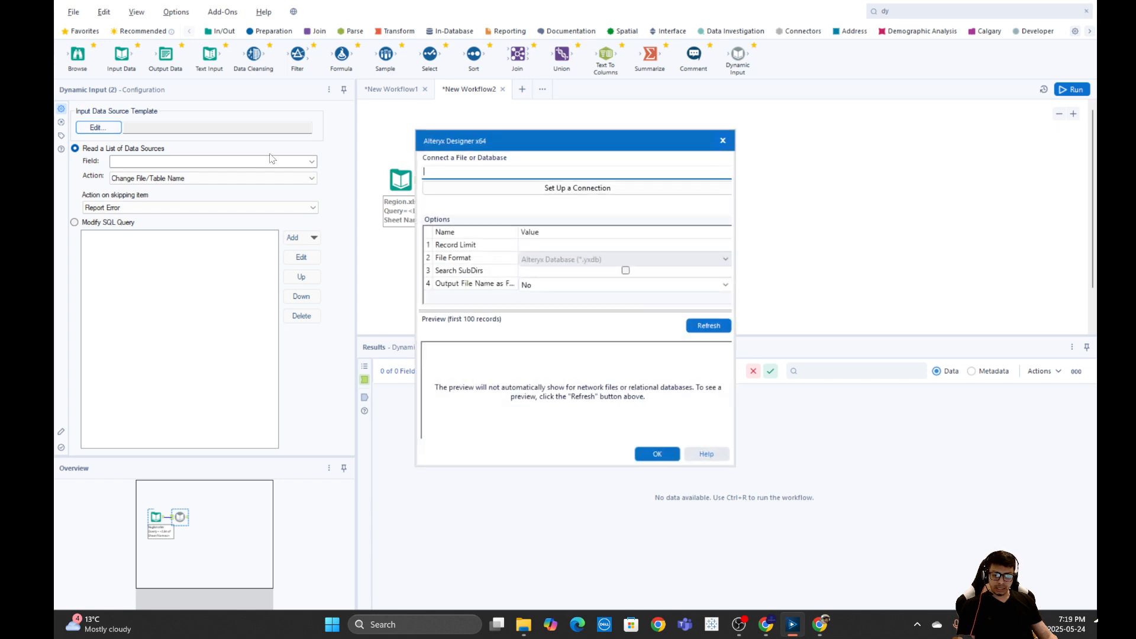
{"action": "left_click", "coordinate": [529, 194]}
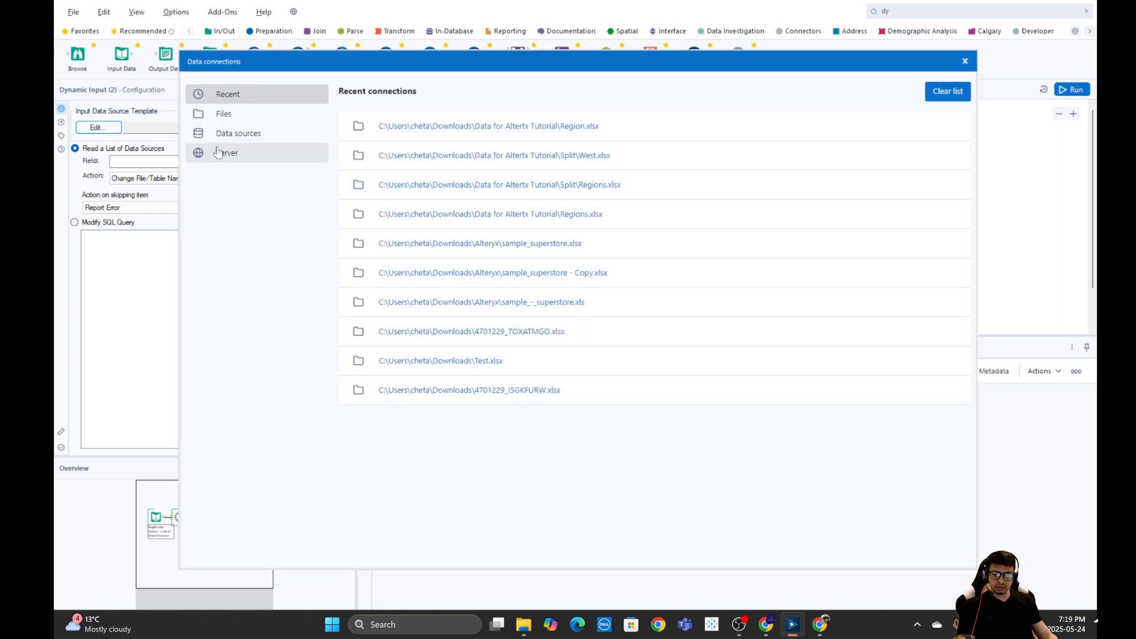
{"action": "left_click", "coordinate": [223, 114]}
{"action": "left_click", "coordinate": [694, 149]}
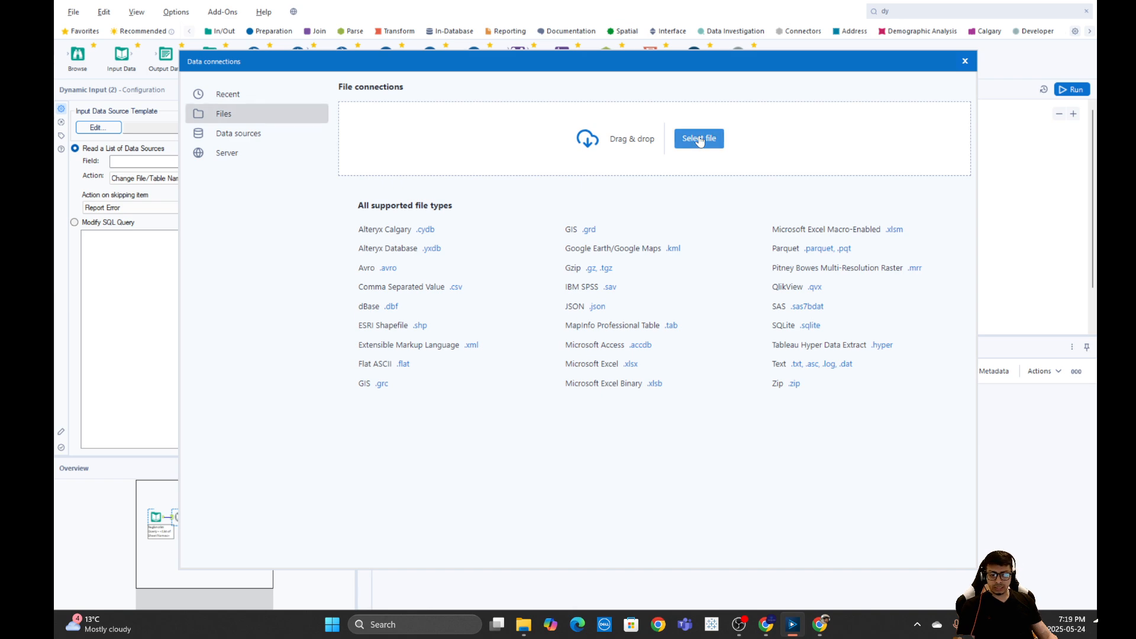
{"action": "left_click", "coordinate": [494, 231]}
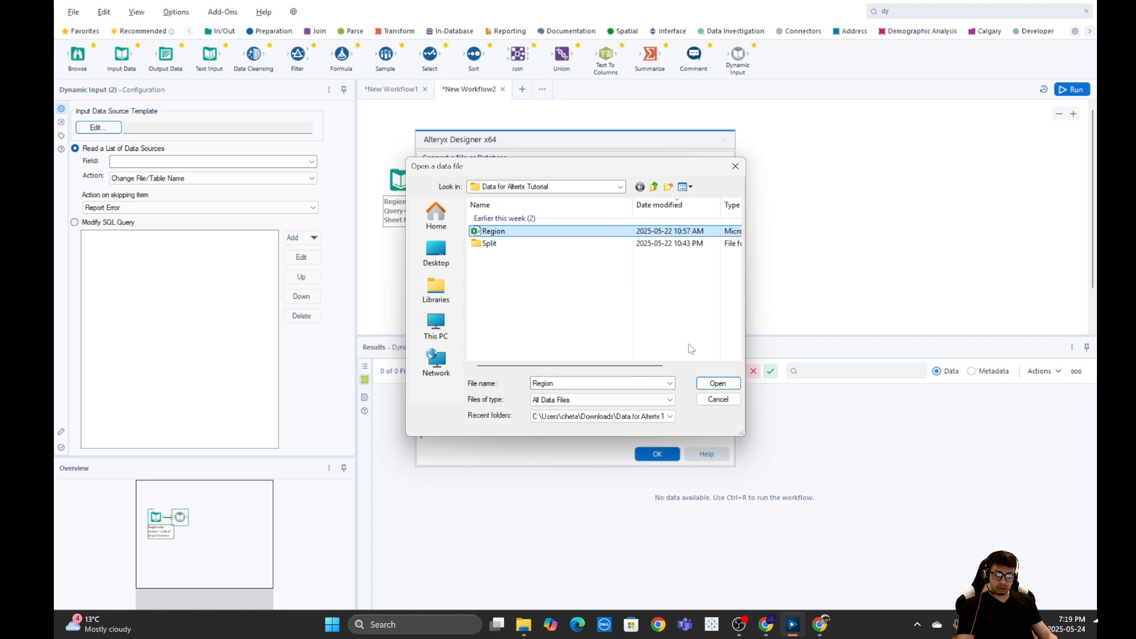
{"action": "left_click", "coordinate": [717, 383]}
Select the Central sheet for the Dynamic Input template and accept the template settings.
{"action": "left_click", "coordinate": [459, 222]}
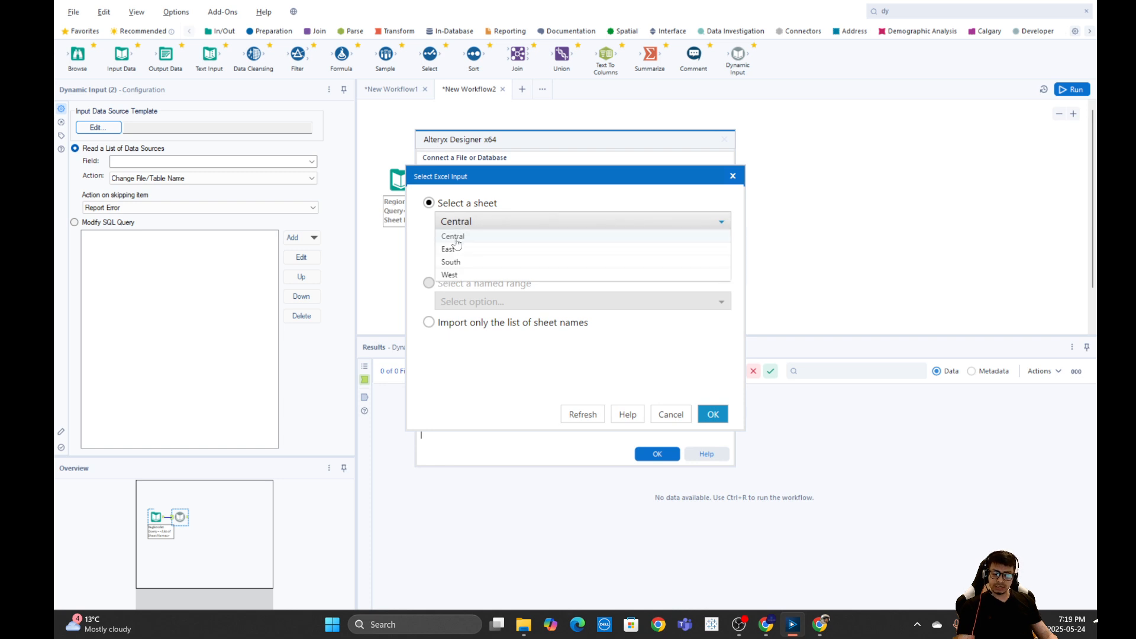
{"action": "left_click", "coordinate": [456, 240]}
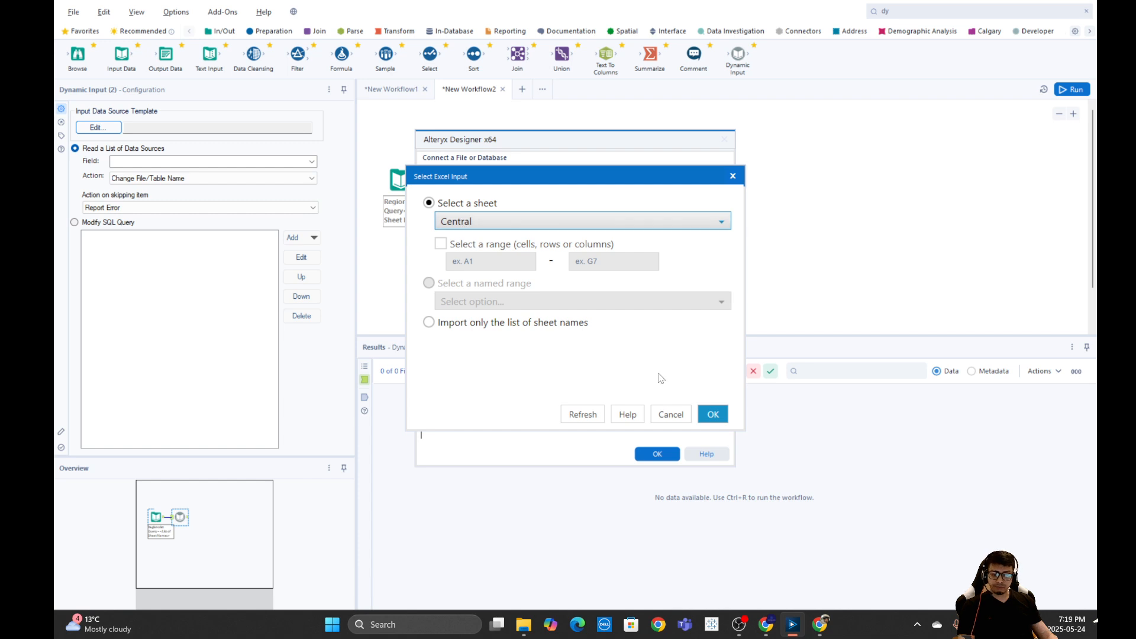
{"action": "left_click", "coordinate": [713, 414]}
{"action": "left_click", "coordinate": [657, 455]}
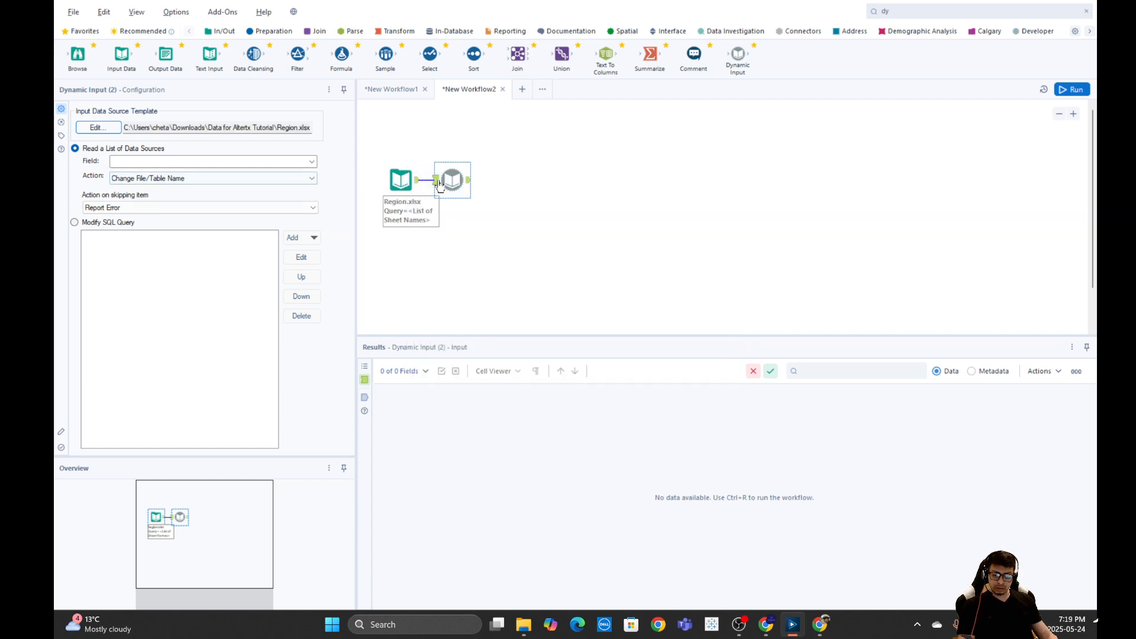
Check the Input Data tool's sheet list and set the Dynamic Input's data source field to Sheet Names.
{"action": "left_click", "coordinate": [400, 179]}
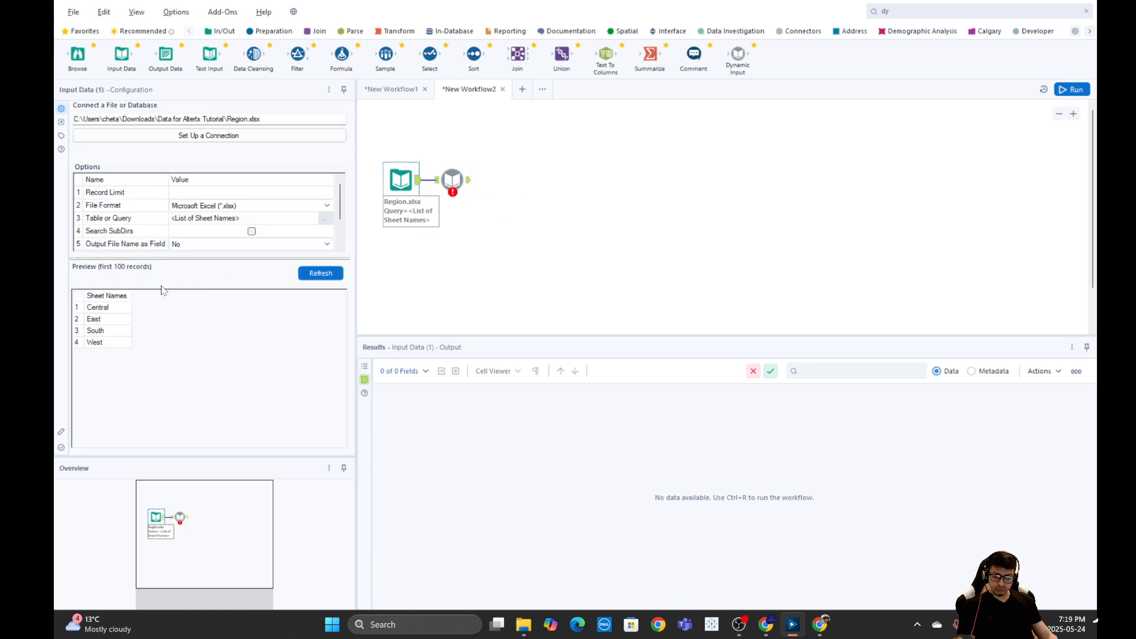
{"action": "left_click", "coordinate": [452, 179]}
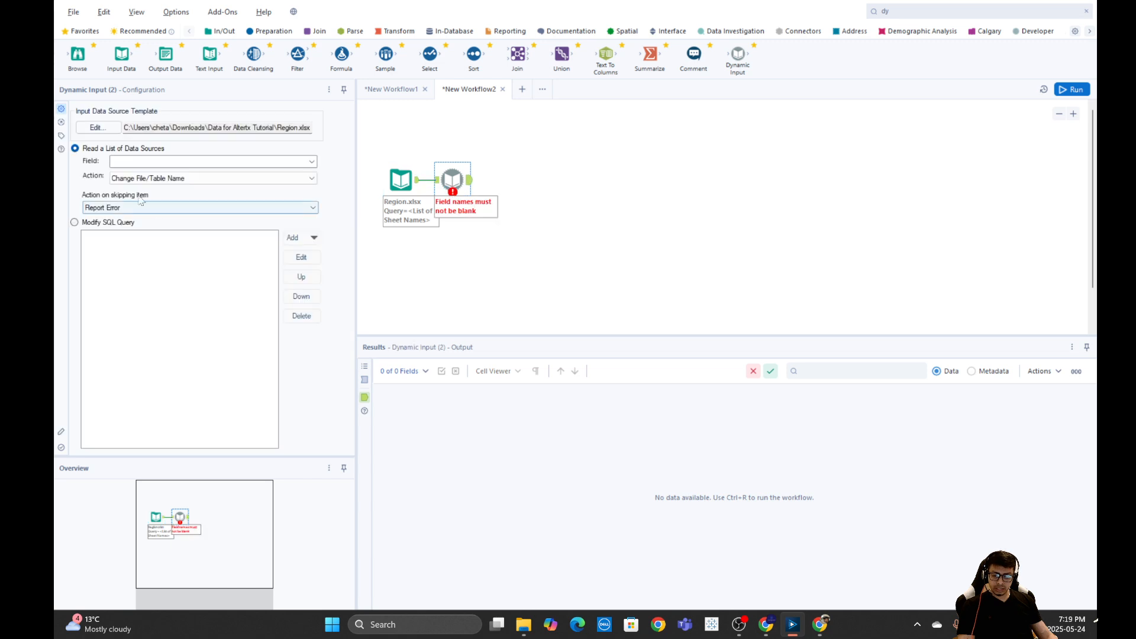
{"action": "left_click", "coordinate": [306, 160]}
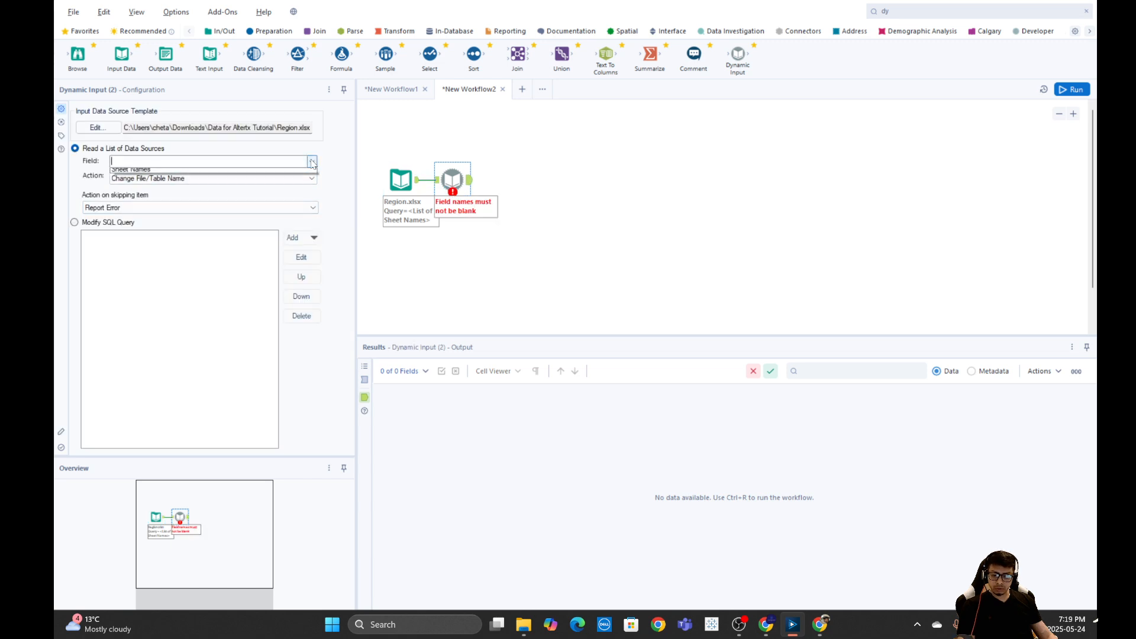
{"action": "left_click", "coordinate": [151, 172]}
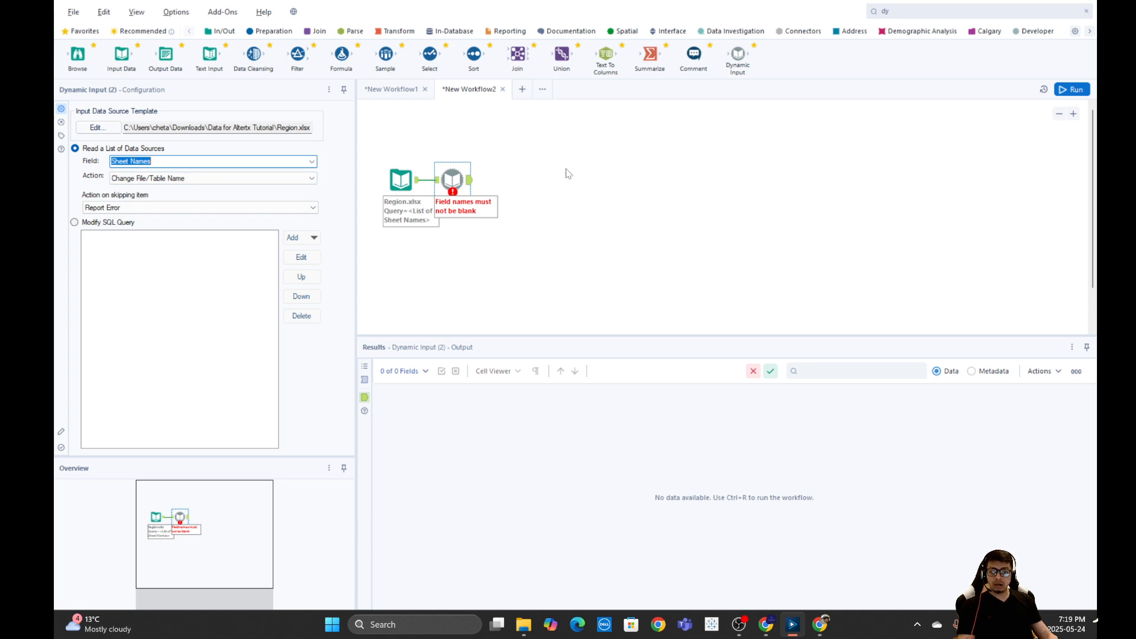
Run the workflow and check the run messages and the Dynamic Input tool's output records.
{"action": "left_click", "coordinate": [1072, 92]}
{"action": "left_click", "coordinate": [468, 185]}
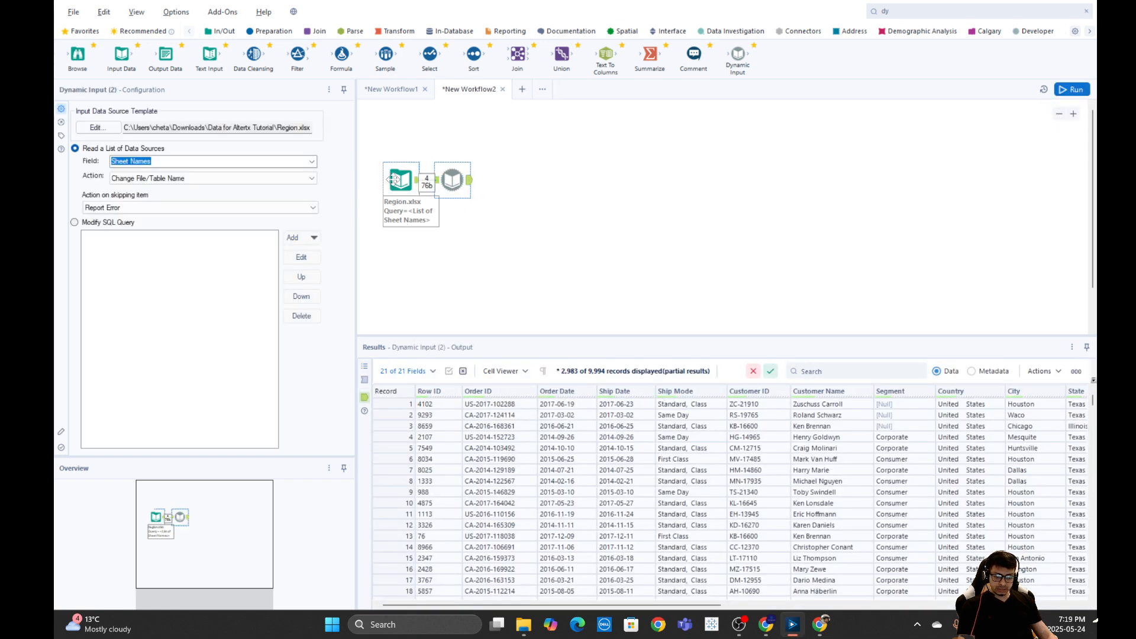
{"action": "left_click", "coordinate": [418, 182], "text": "ctrl"}
{"action": "left_click", "coordinate": [419, 184]}
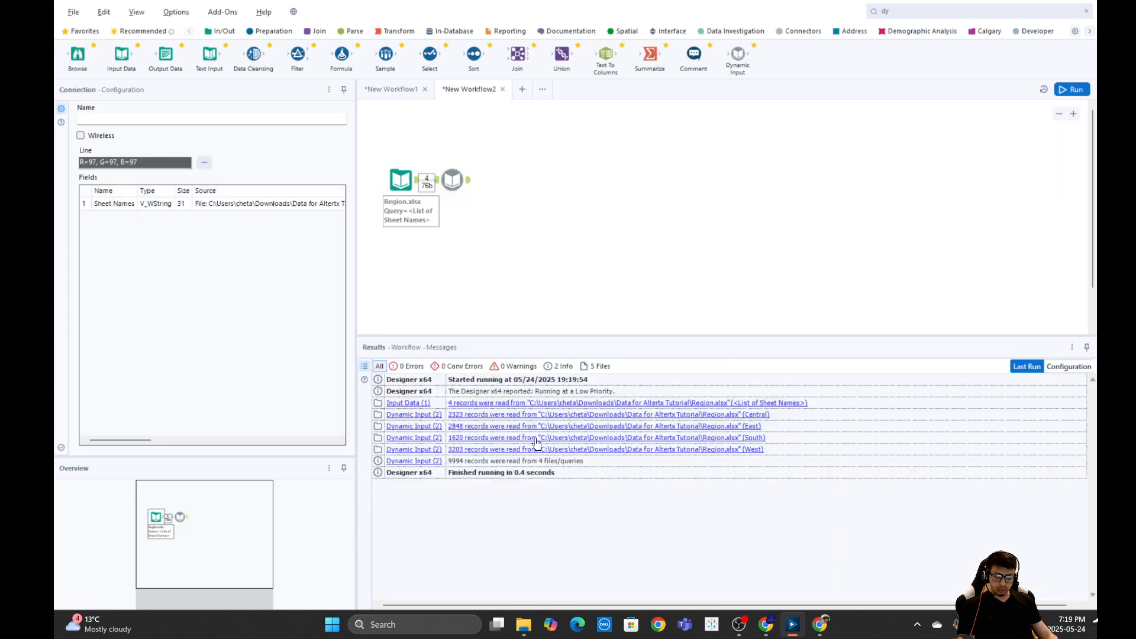
{"action": "left_click", "coordinate": [467, 185]}
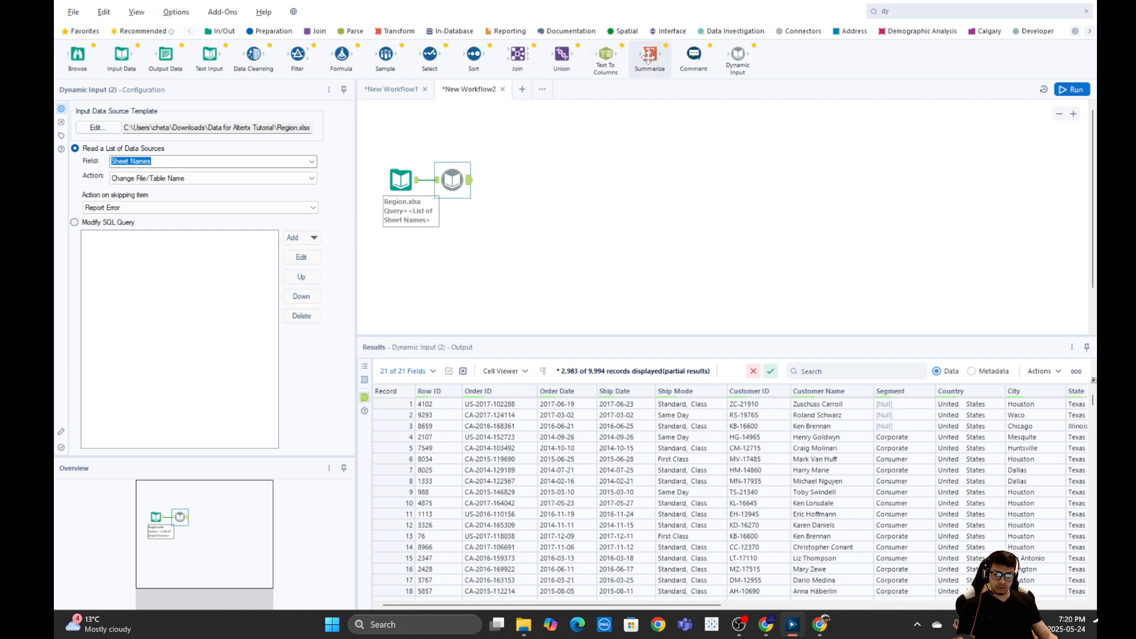
Connect a Summarize tool after Dynamic Input and add a Group By action on Region.
{"action": "left_click_drag", "start_coordinate": [651, 56], "coordinate": [532, 157]}
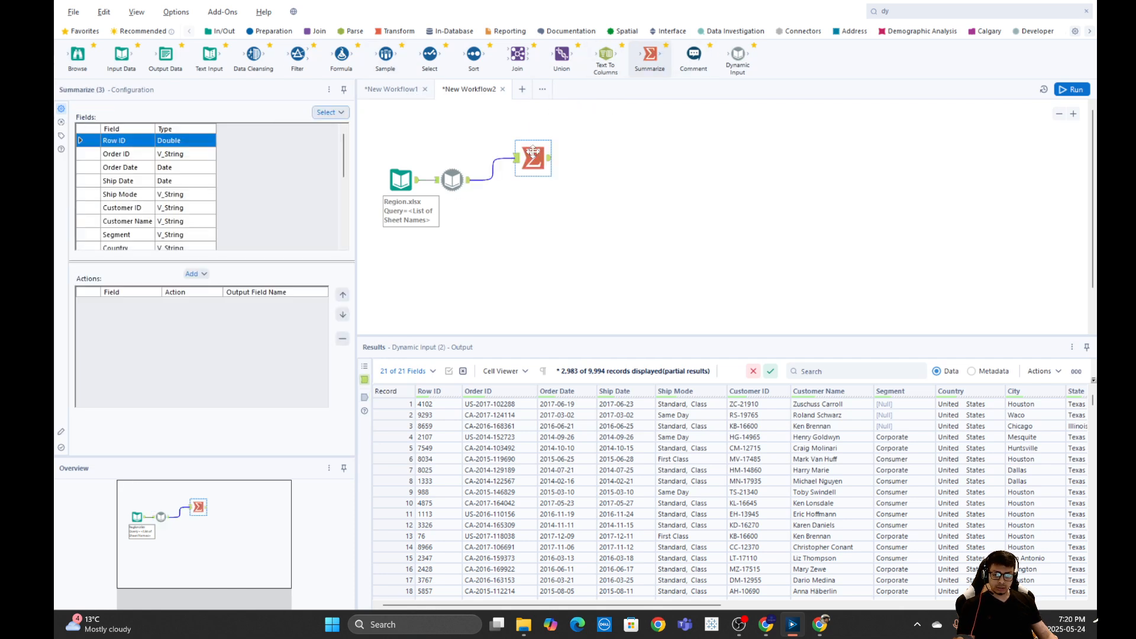
{"action": "scroll", "coordinate": [164, 213], "scroll_direction": "down", "scroll_amount": 2}
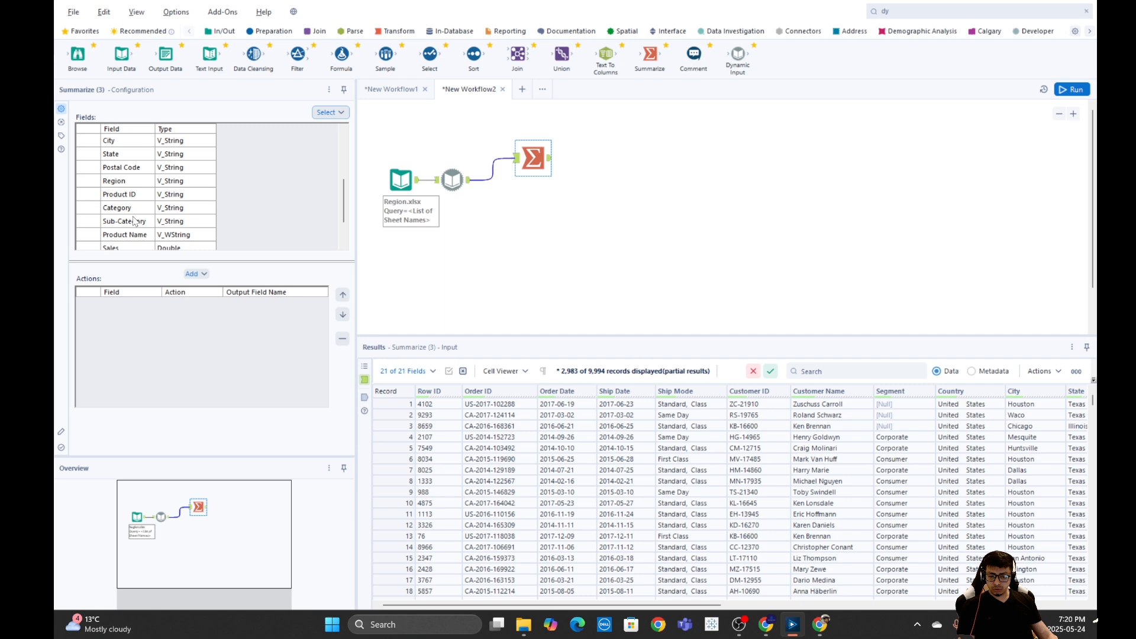
{"action": "left_click", "coordinate": [119, 182]}
{"action": "left_click", "coordinate": [193, 274]}
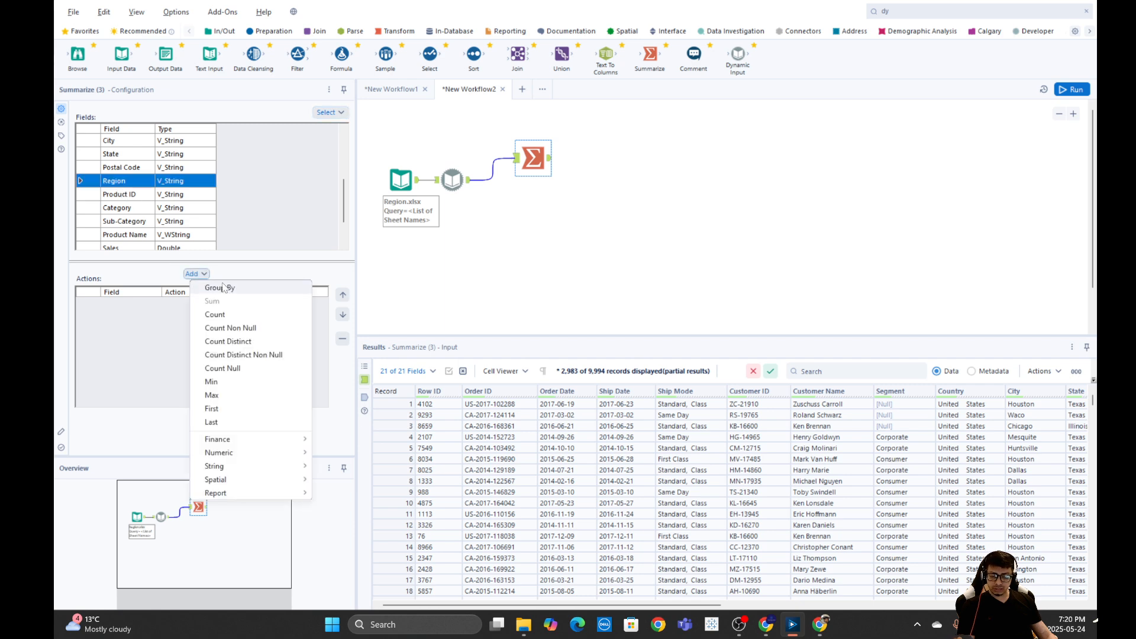
{"action": "left_click", "coordinate": [208, 287]}
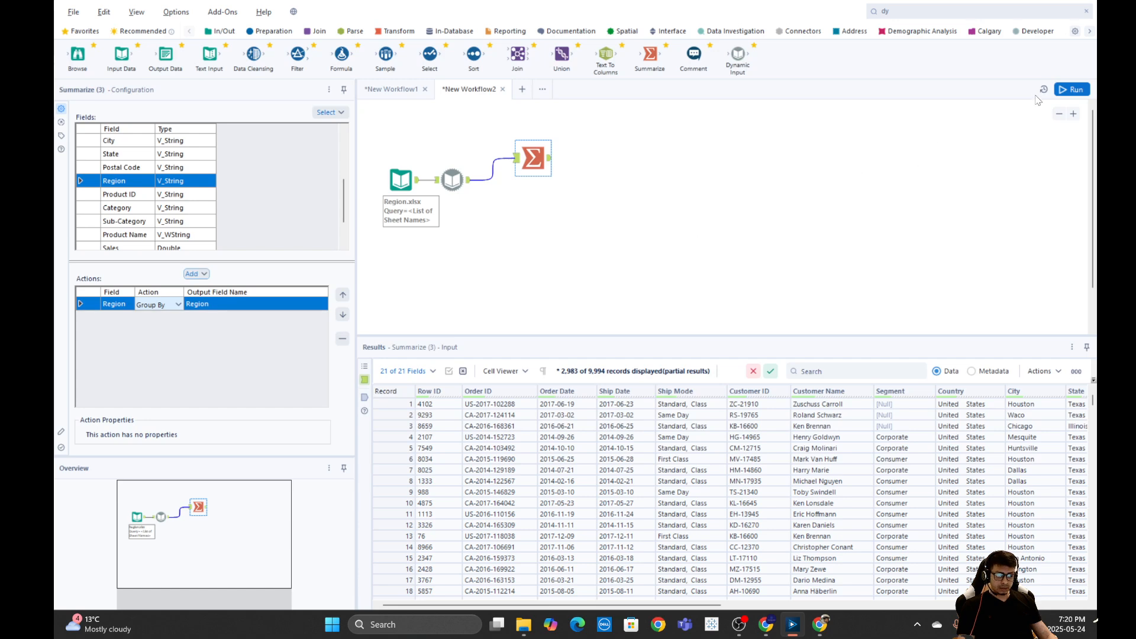
Run the workflow with the Summarize tool and inspect the regions in its output and the Dynamic Input output.
{"action": "left_click", "coordinate": [1070, 90]}
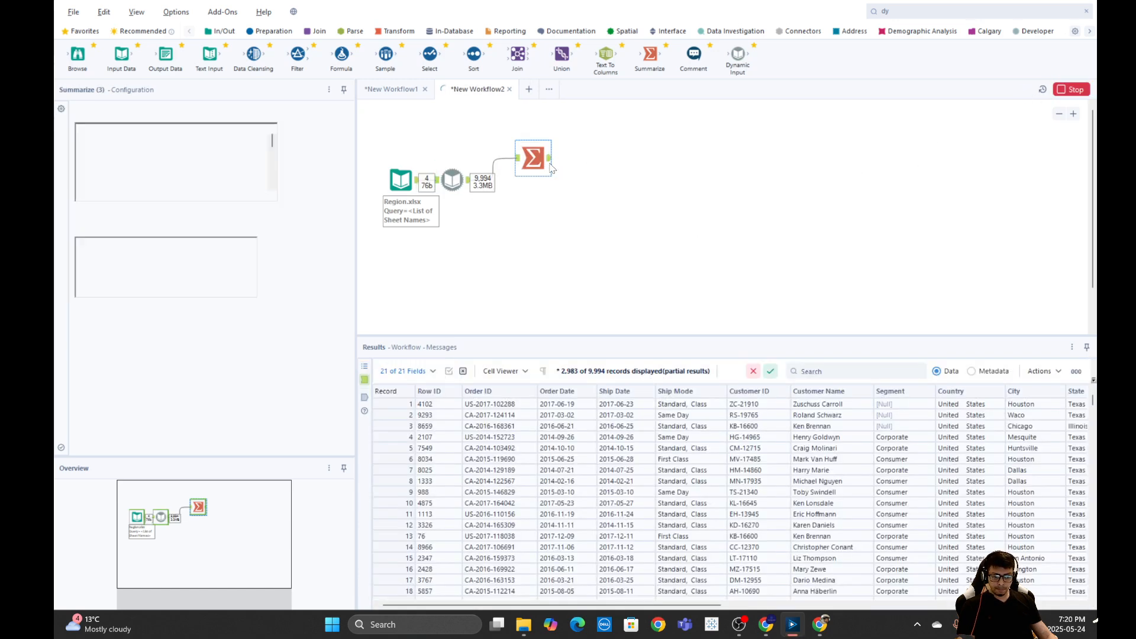
{"action": "left_click", "coordinate": [550, 158]}
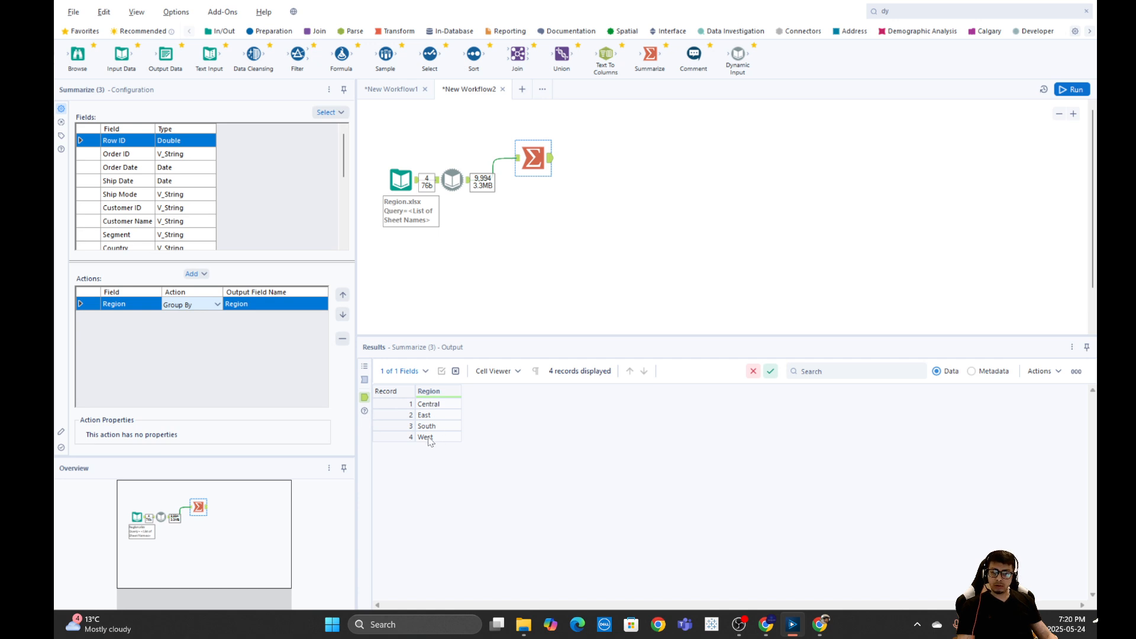
{"action": "left_click", "coordinate": [469, 180]}
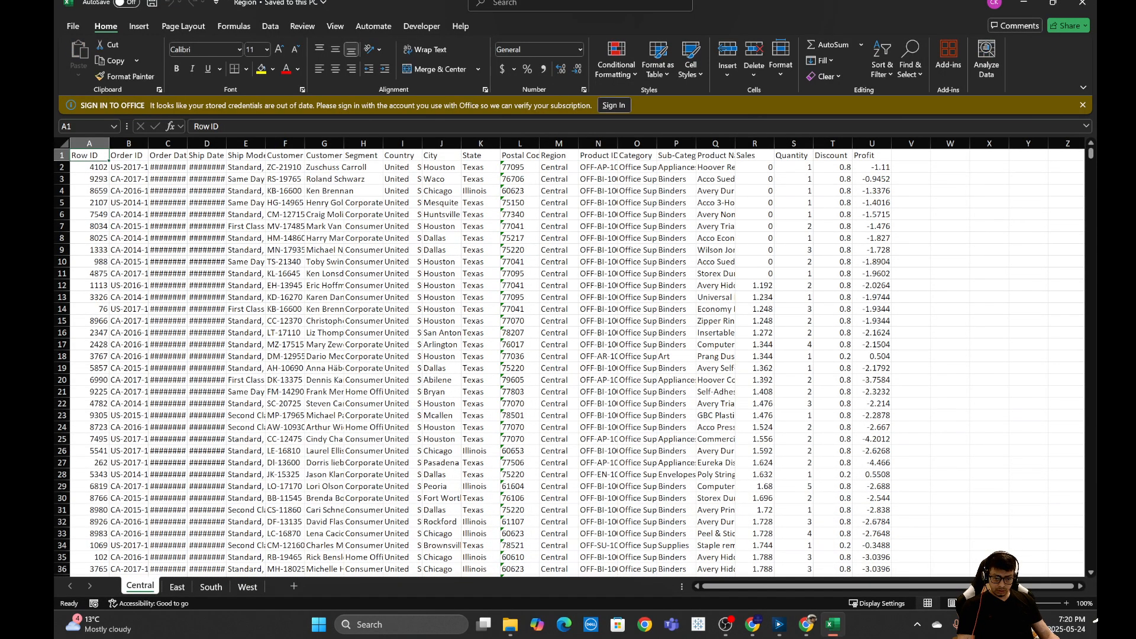
Switch to the Region workbook in Excel and autofit all column widths on the Central sheet.
{"action": "left_click", "coordinate": [64, 143]}
{"action": "double_click", "coordinate": [109, 143]}
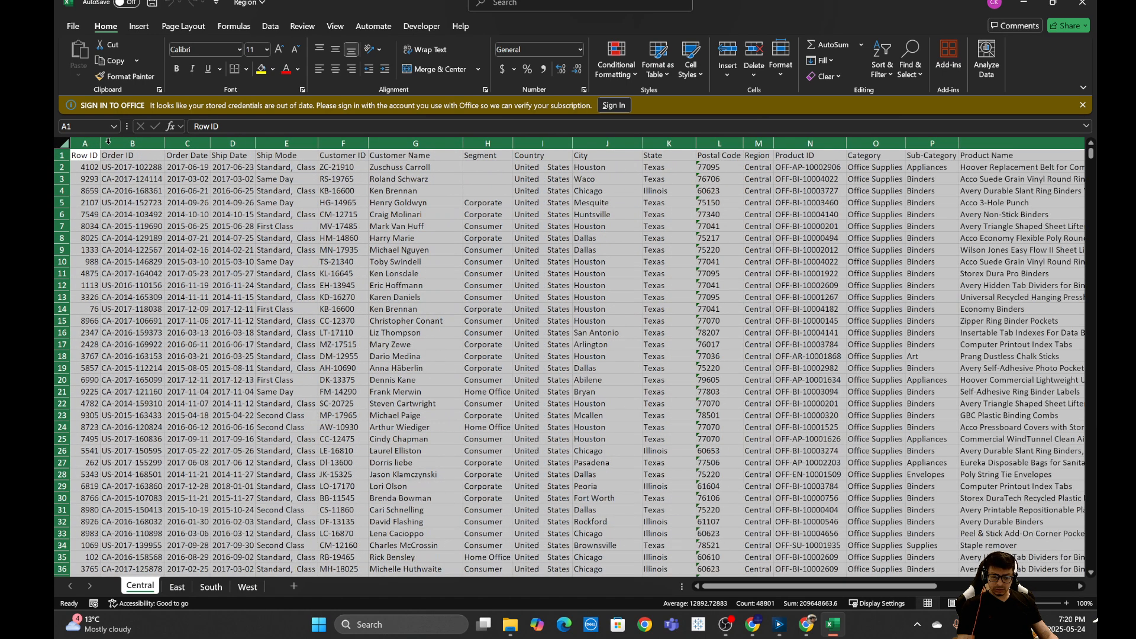
Add filters to the header row of the Central sheet and check which values the Region column contains.
{"action": "left_click", "coordinate": [543, 202]}
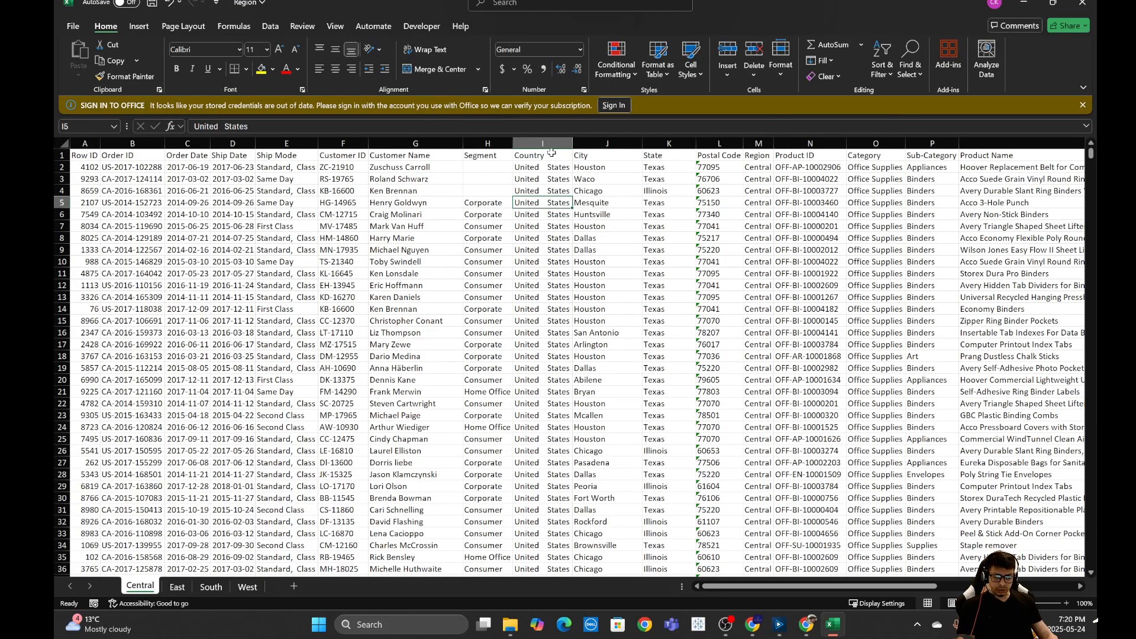
{"action": "left_click", "coordinate": [61, 155]}
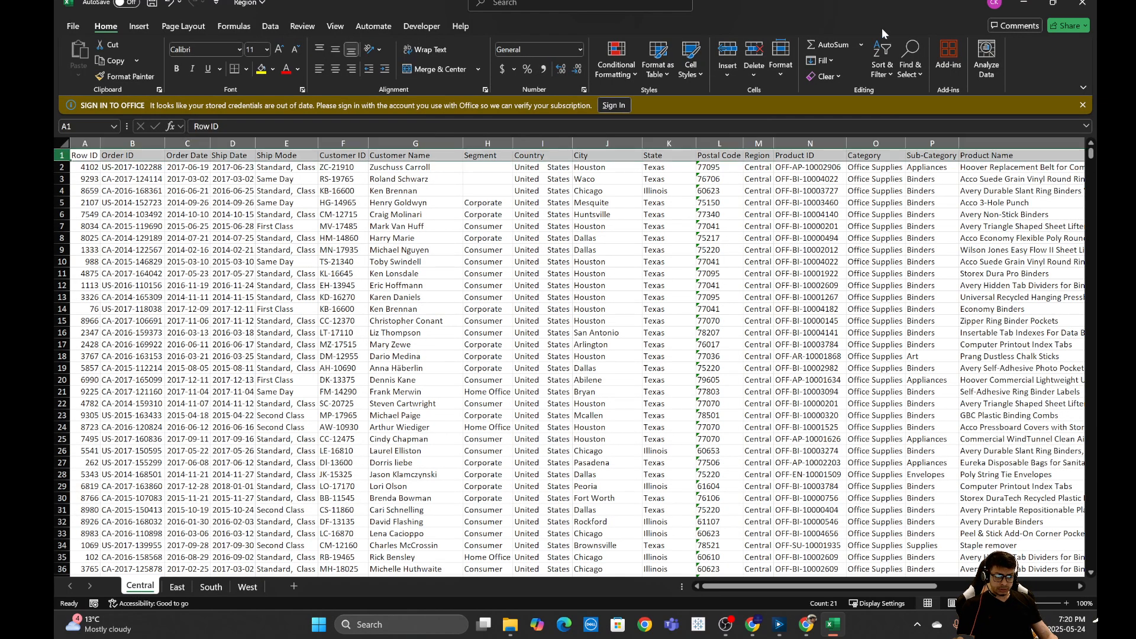
{"action": "left_click", "coordinate": [882, 66]}
{"action": "left_click", "coordinate": [894, 132]}
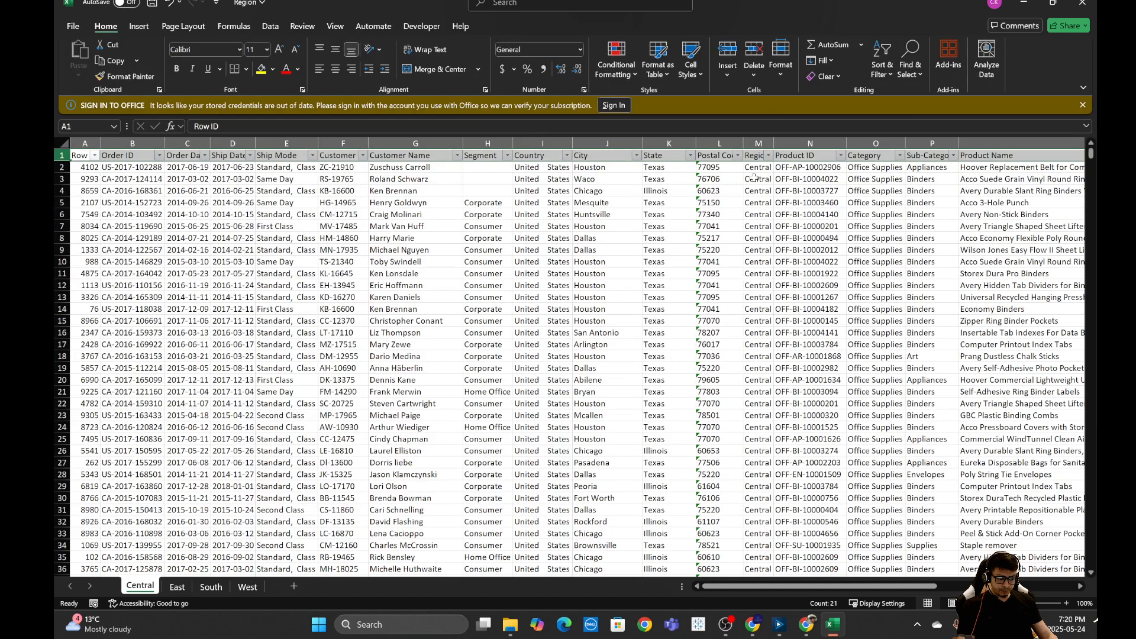
{"action": "left_click", "coordinate": [767, 155]}
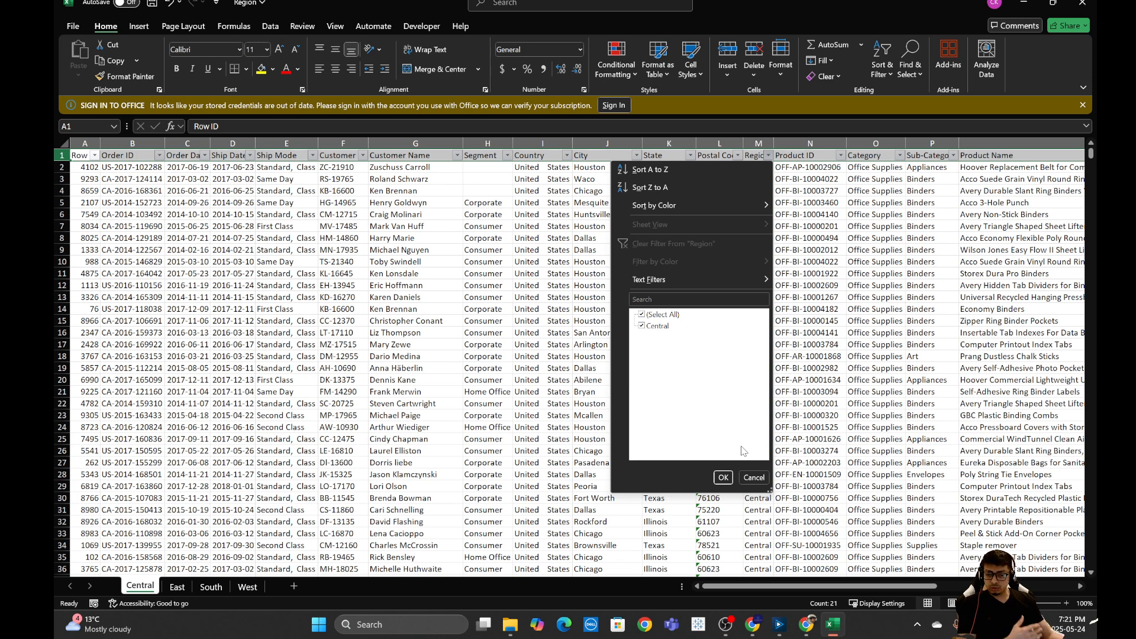
{"action": "left_click", "coordinate": [755, 477]}
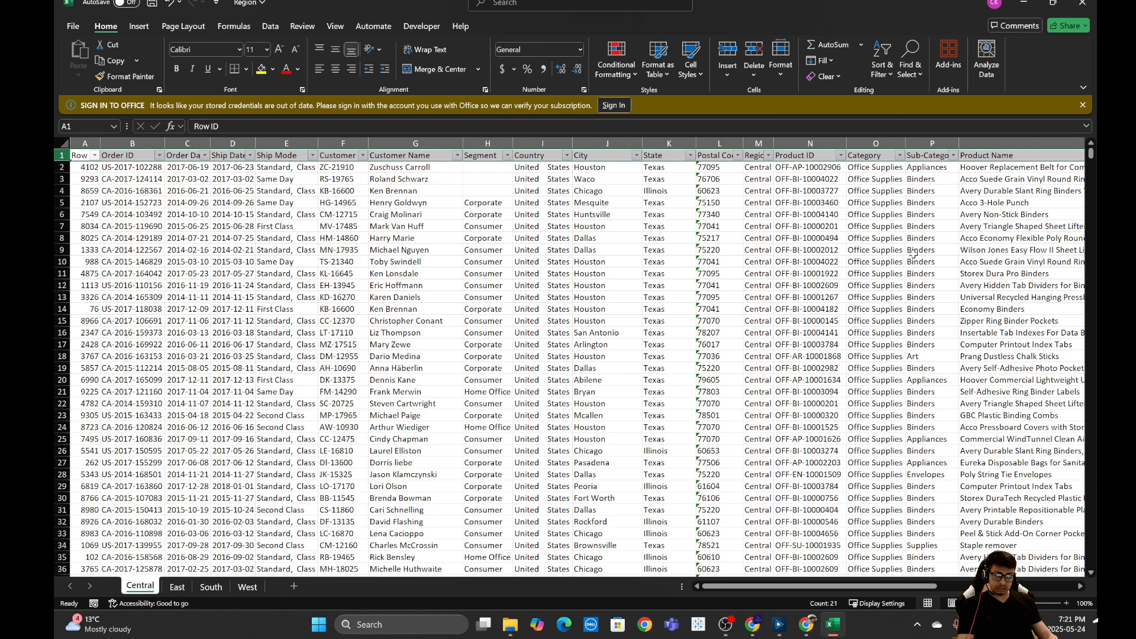
Close the Region workbook without saving the changes and return to the workflow canvas in Alteryx Designer.
{"action": "left_click", "coordinate": [1082, 5]}
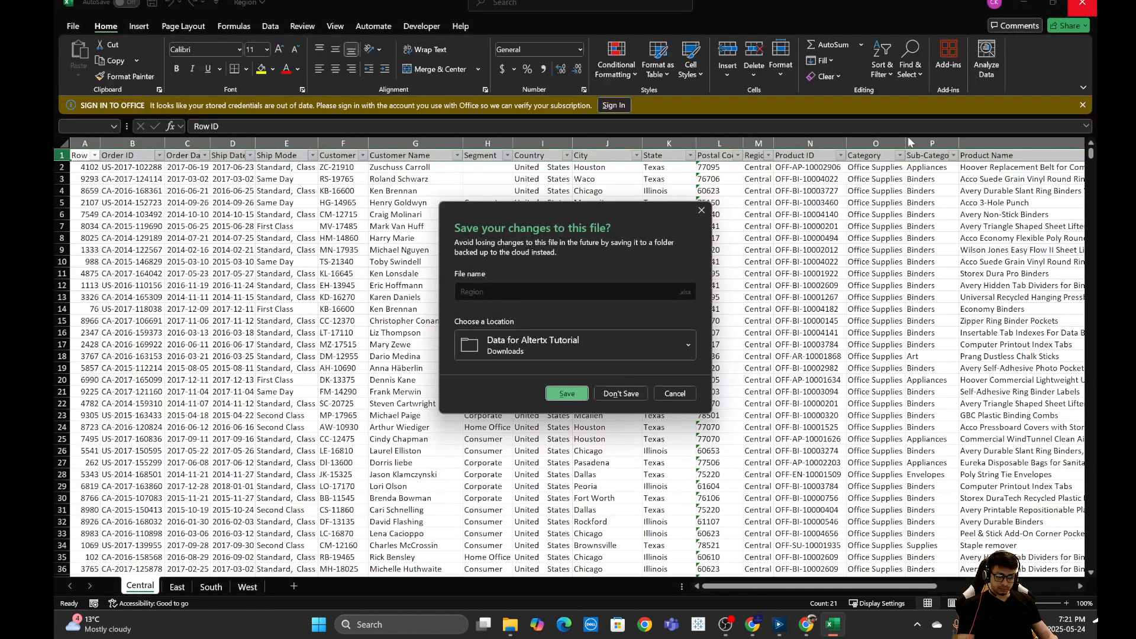
{"action": "left_click", "coordinate": [625, 390]}
{"action": "left_click", "coordinate": [543, 225]}
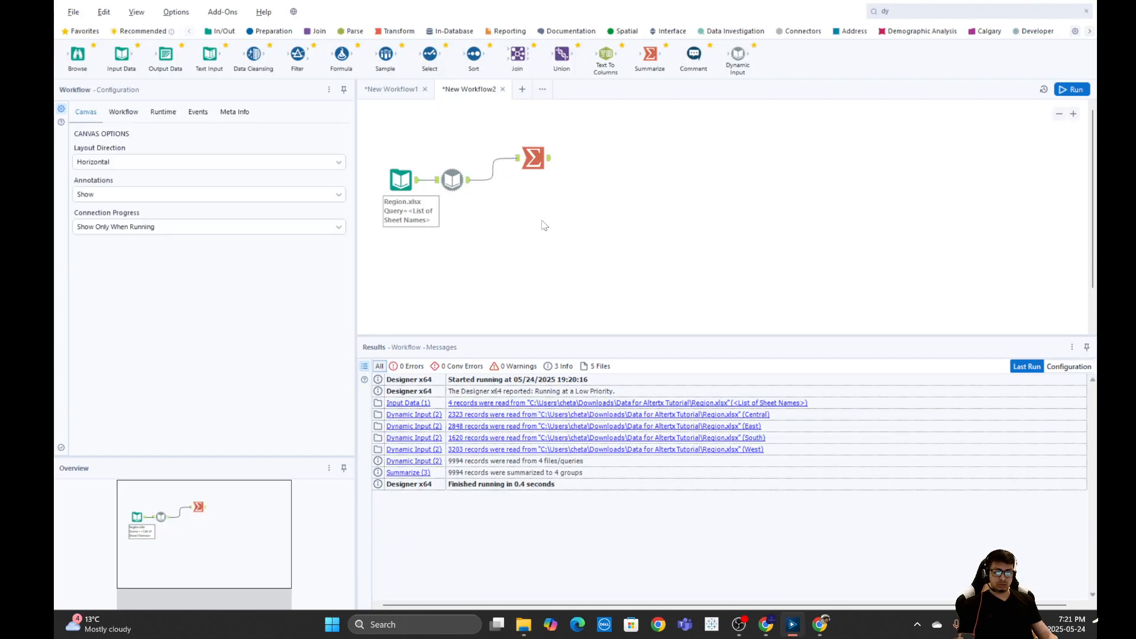